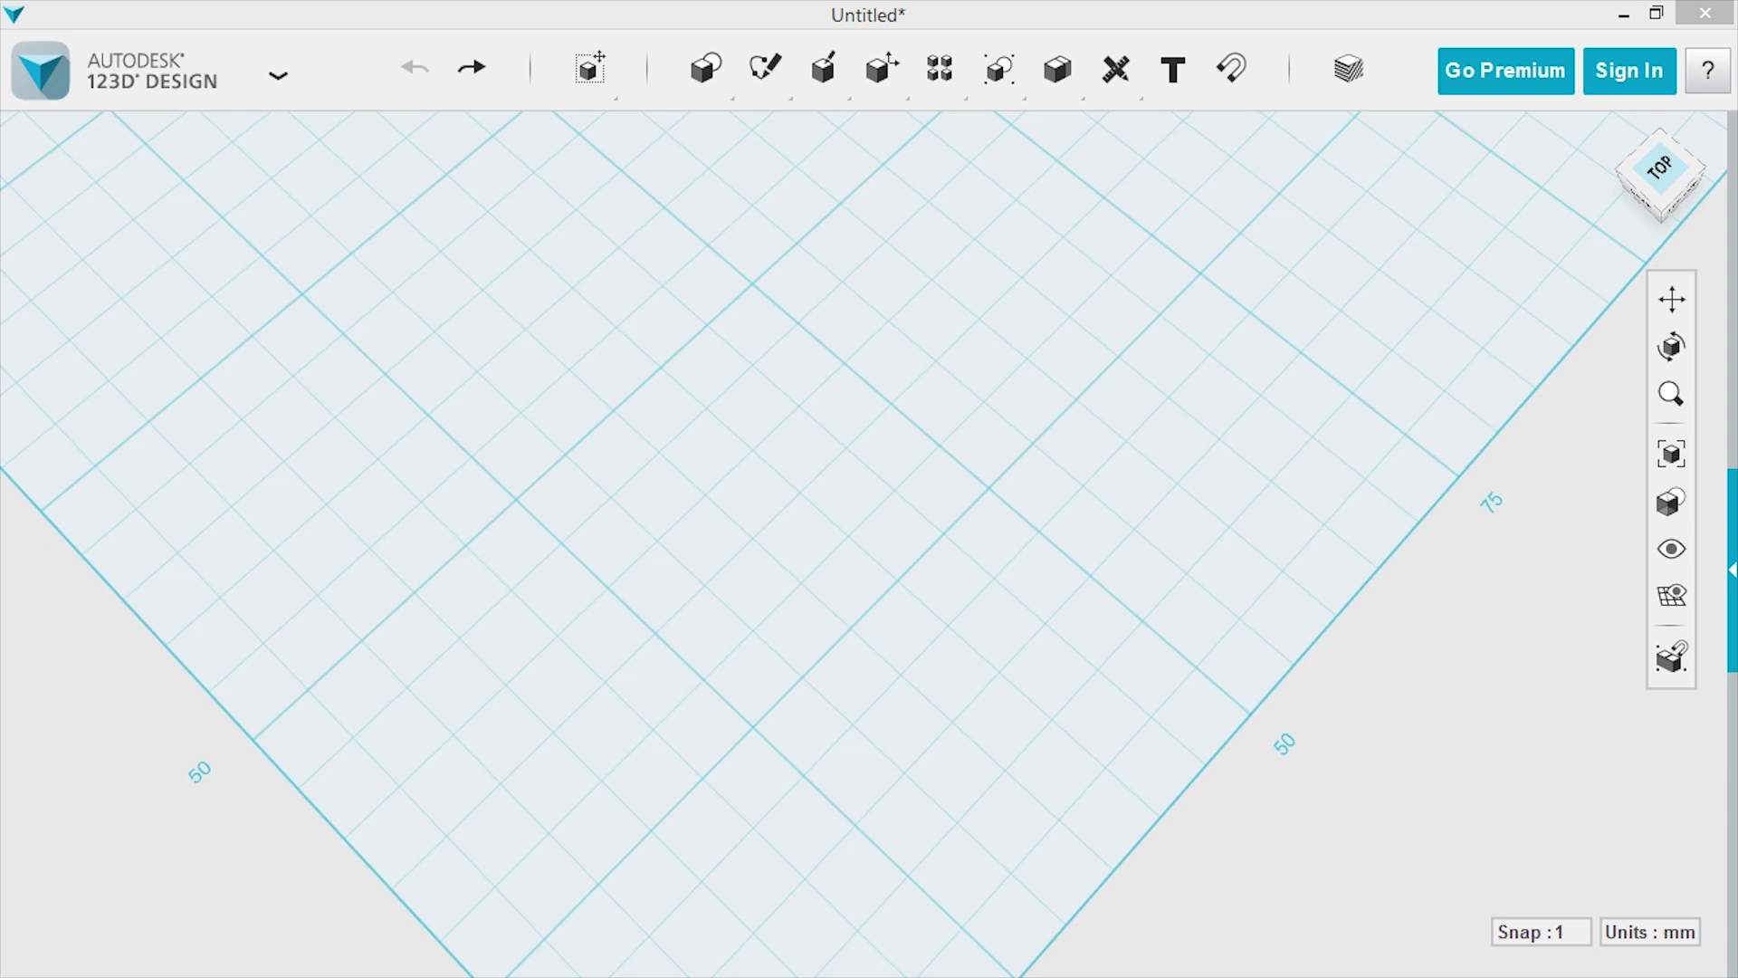
# Insert the cable chain link file into the current scene and orbit around it from several sides.
pyautogui.moveTo(887, 398); pyautogui.dragTo(887, 397)
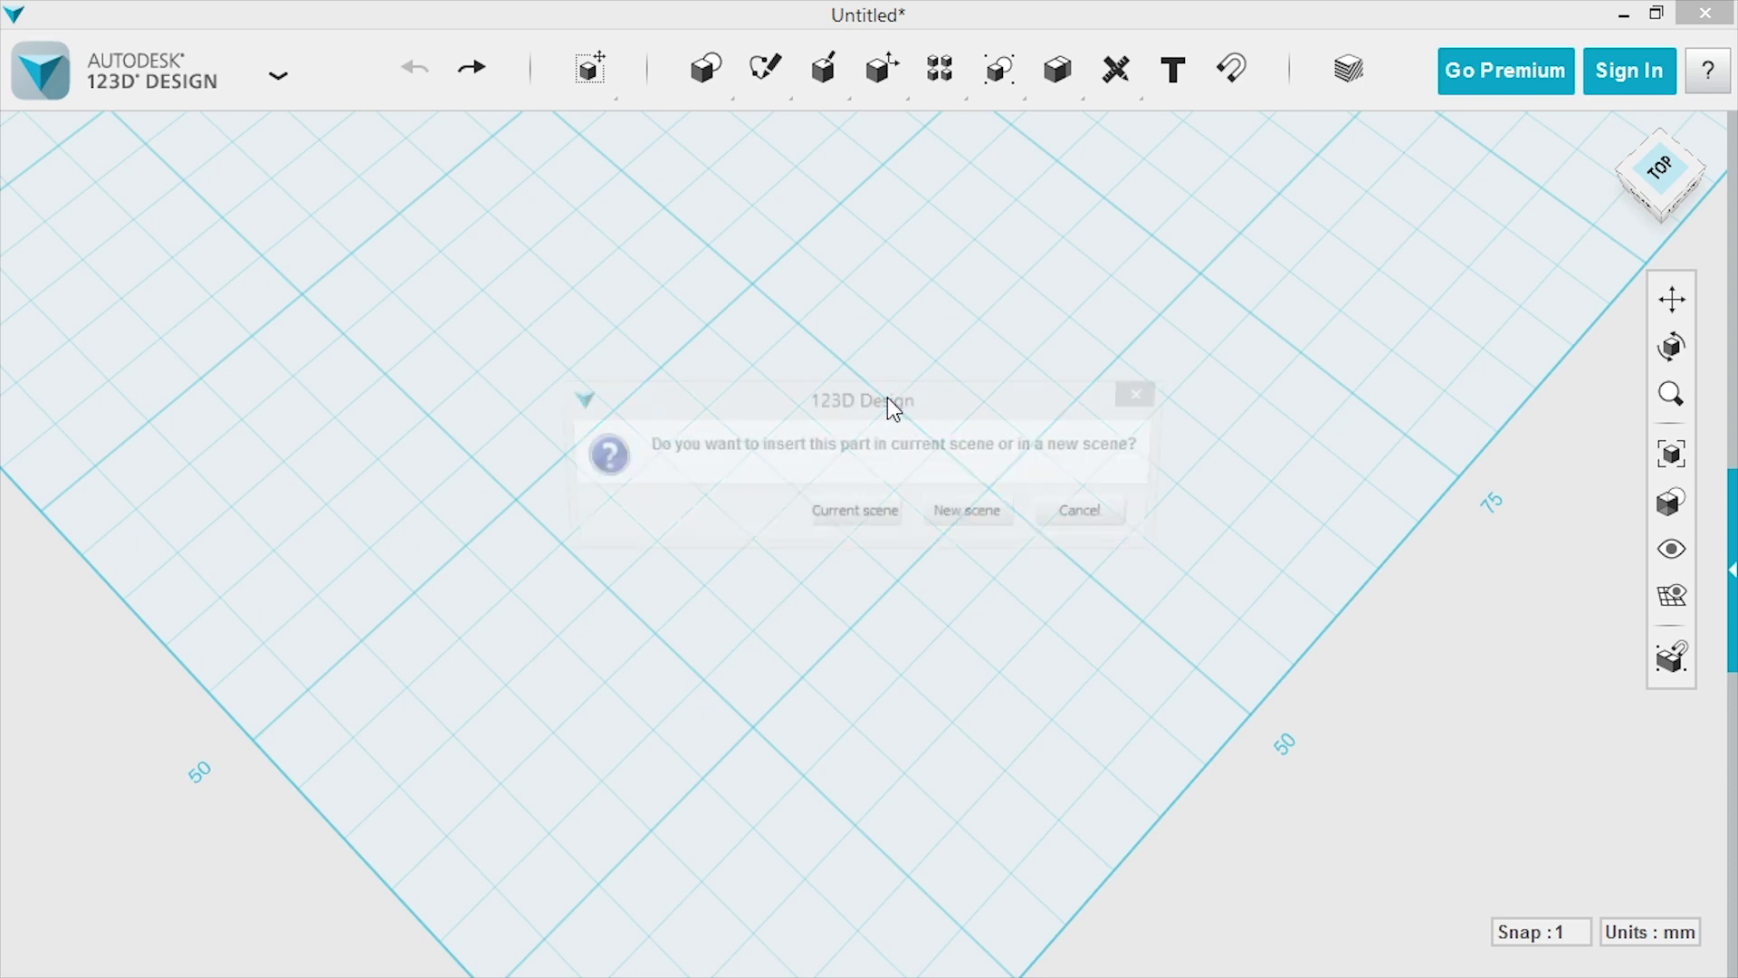
pyautogui.click(857, 515)
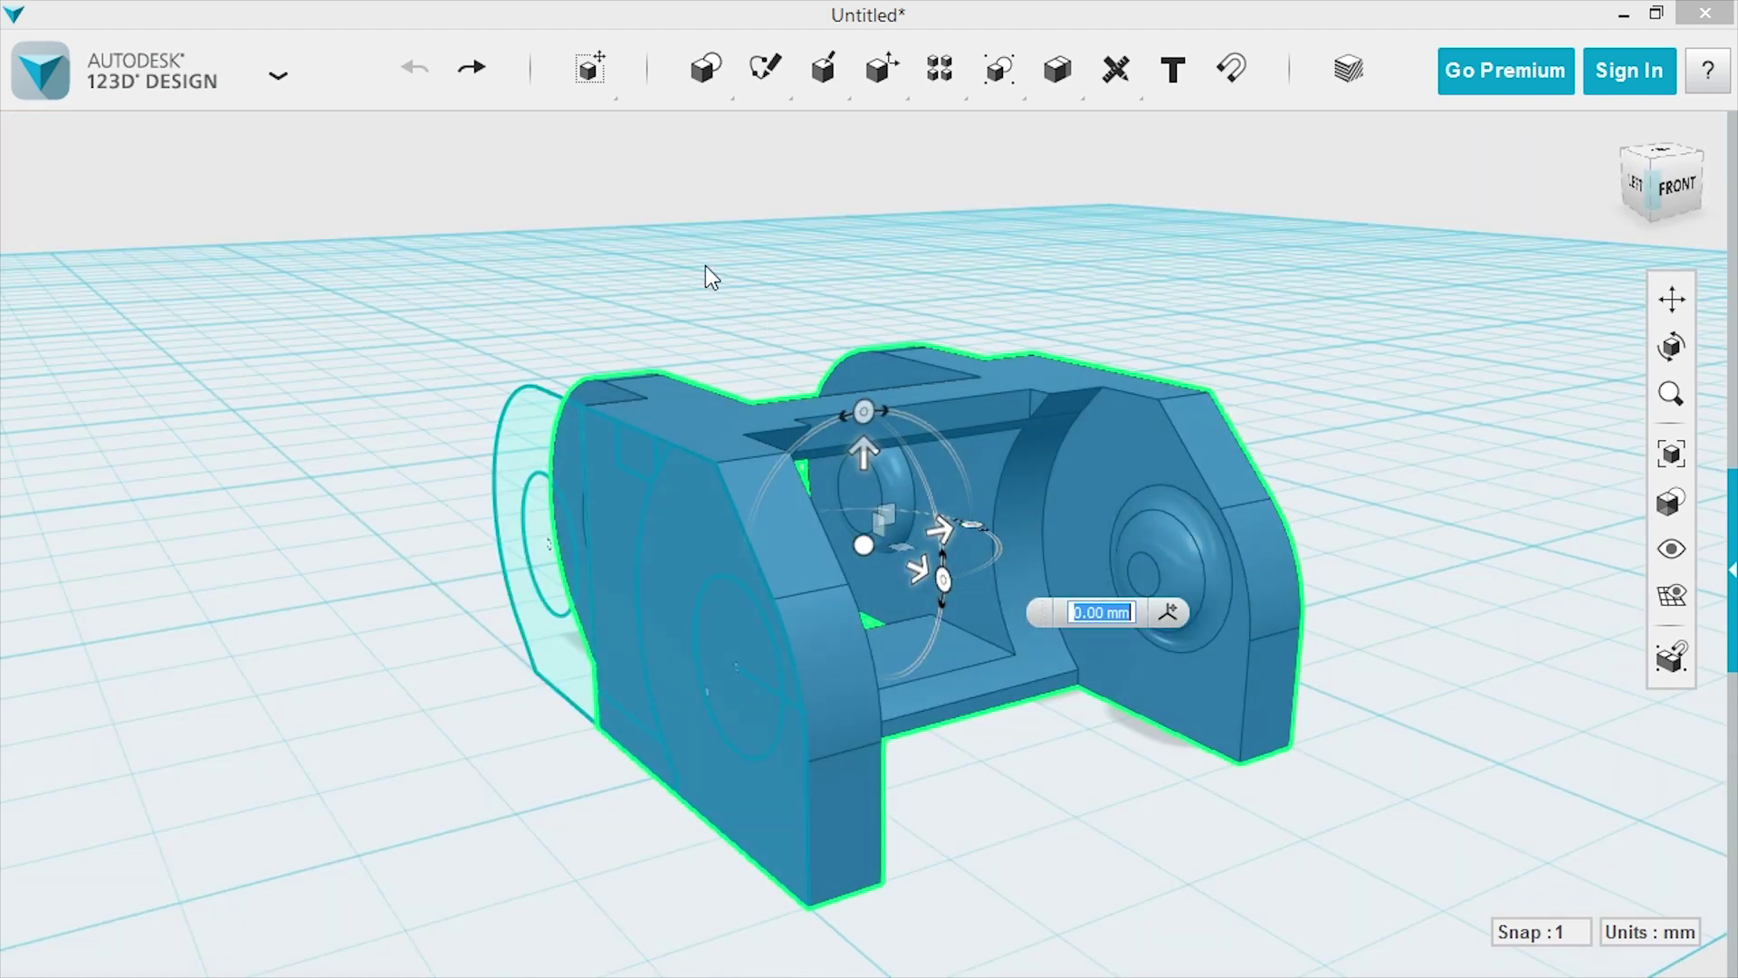
pyautogui.moveTo(674, 275); pyautogui.dragTo(943, 310, button='right')
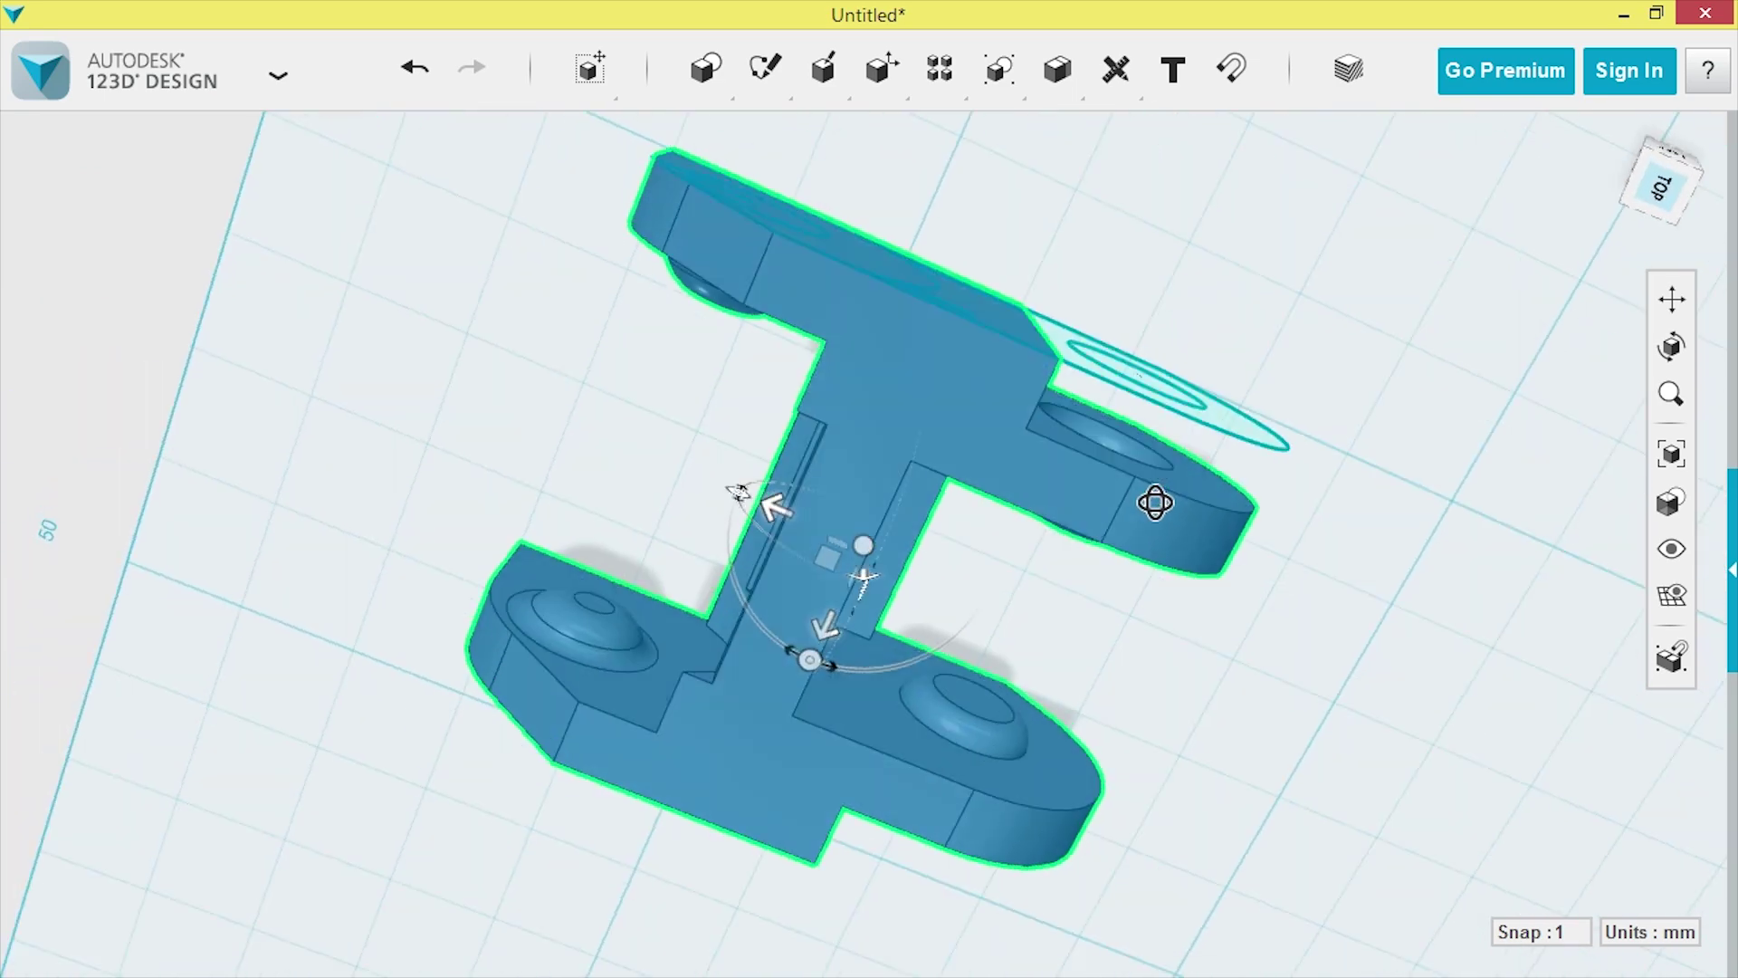
pyautogui.moveTo(943, 309)
pyautogui.mouseDown(button='right')
pyautogui.moveTo(1007, 596)
pyautogui.moveTo(1068, 376)
pyautogui.mouseUp(button='right')
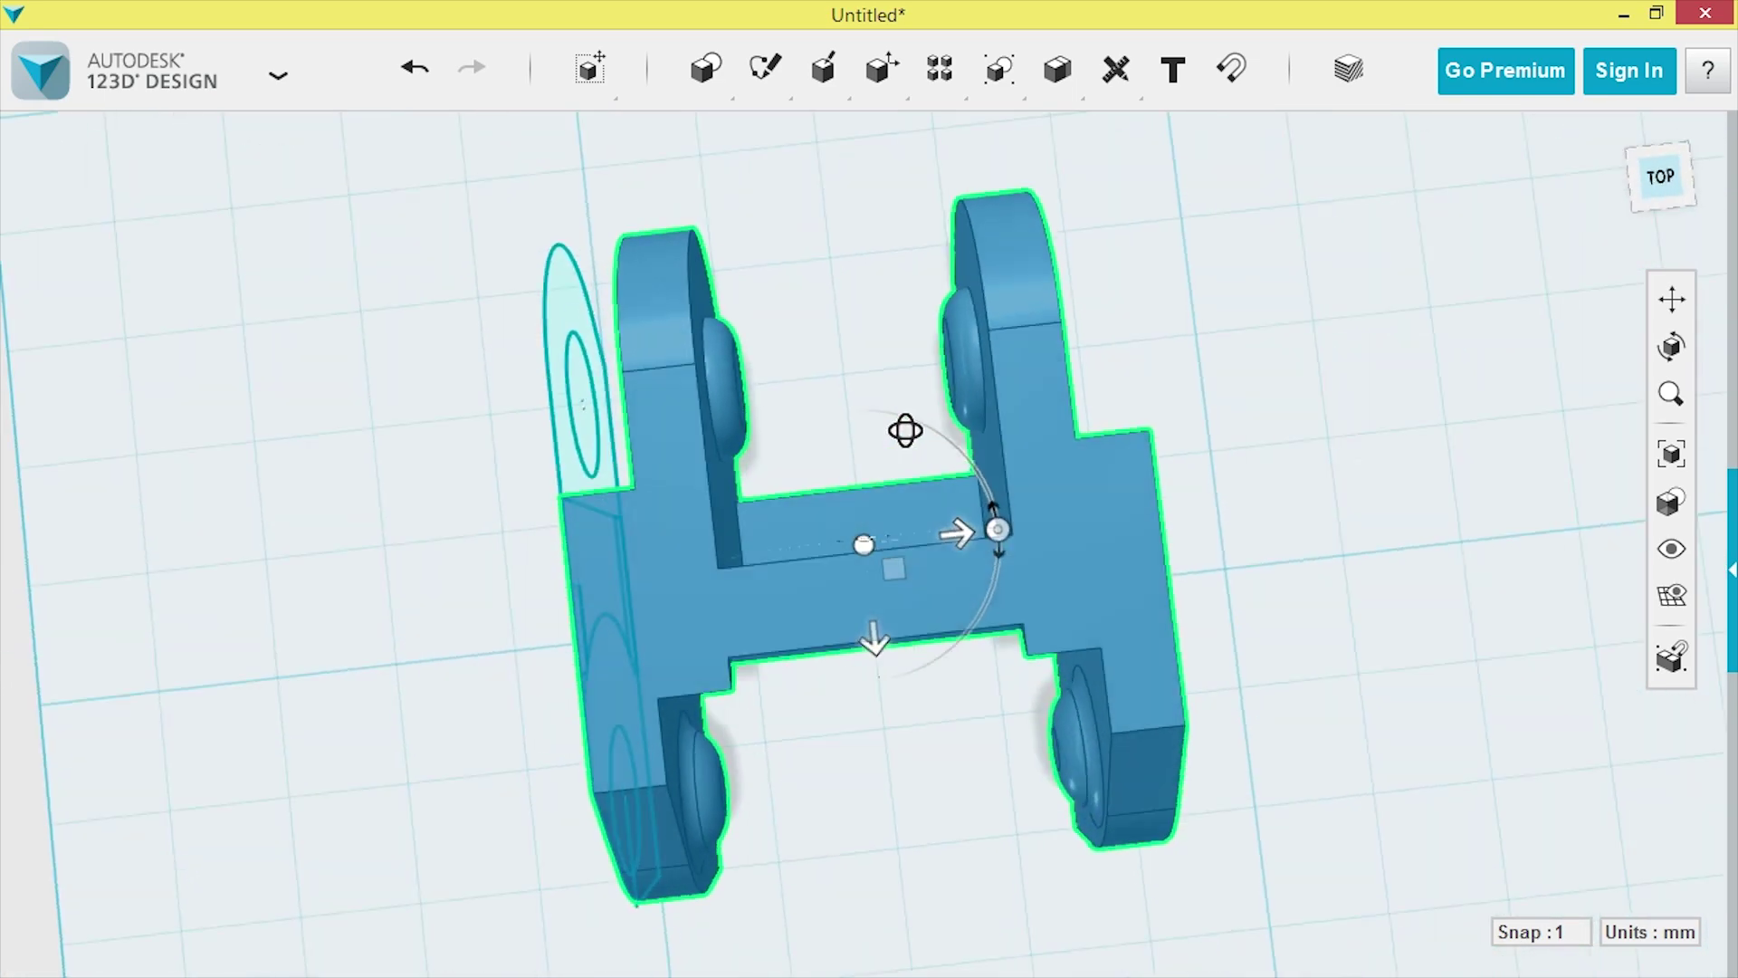
pyautogui.moveTo(1068, 376); pyautogui.dragTo(1127, 271, button='right')
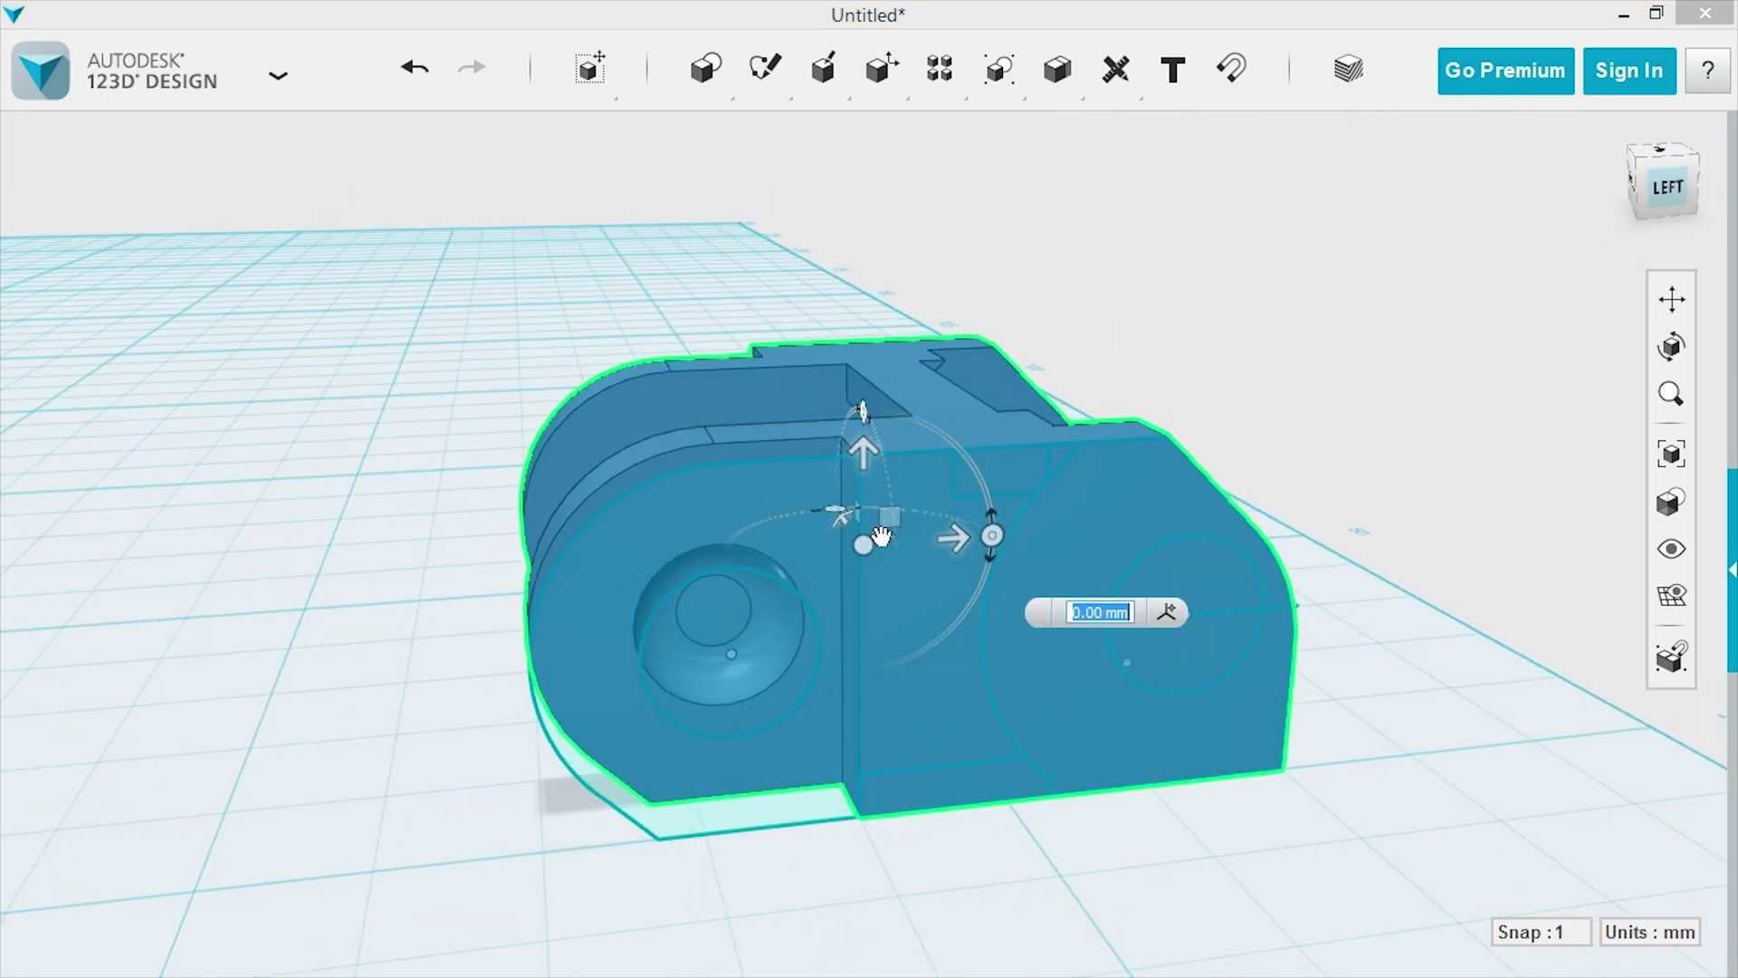
pyautogui.moveTo(1230, 368)
pyautogui.mouseDown(button='right')
pyautogui.moveTo(1172, 314)
pyautogui.moveTo(1433, 444)
pyautogui.moveTo(1444, 420)
pyautogui.mouseUp(button='right')
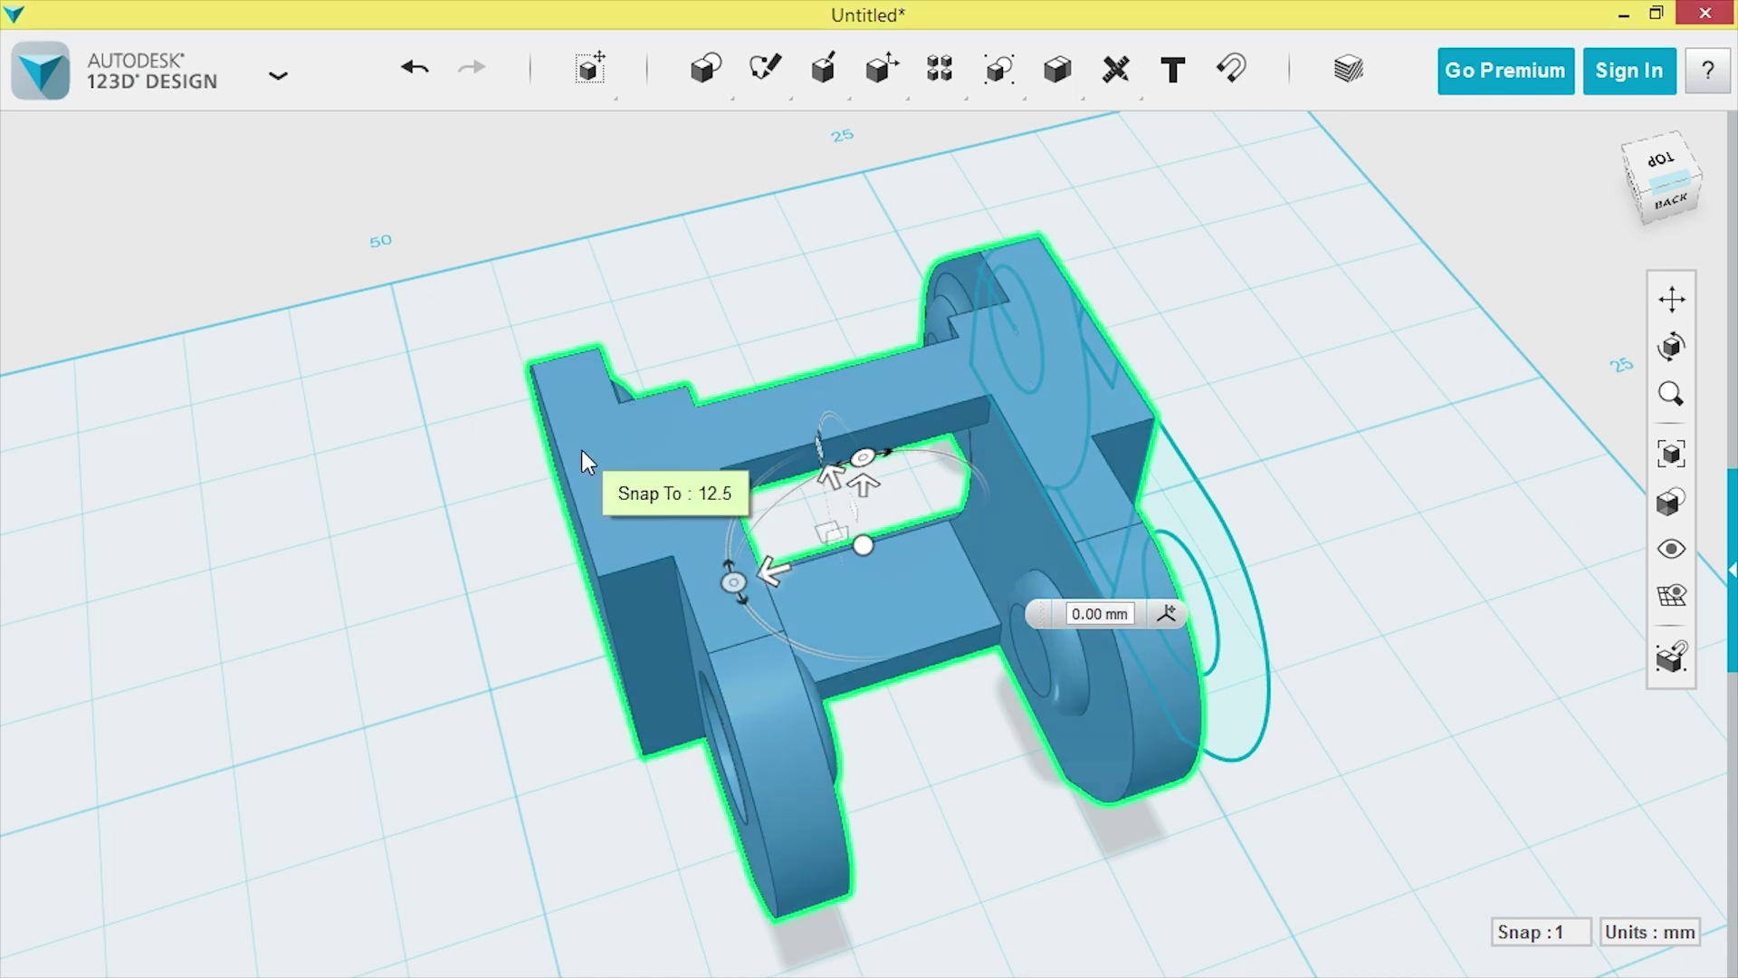
pyautogui.click(1667, 168)
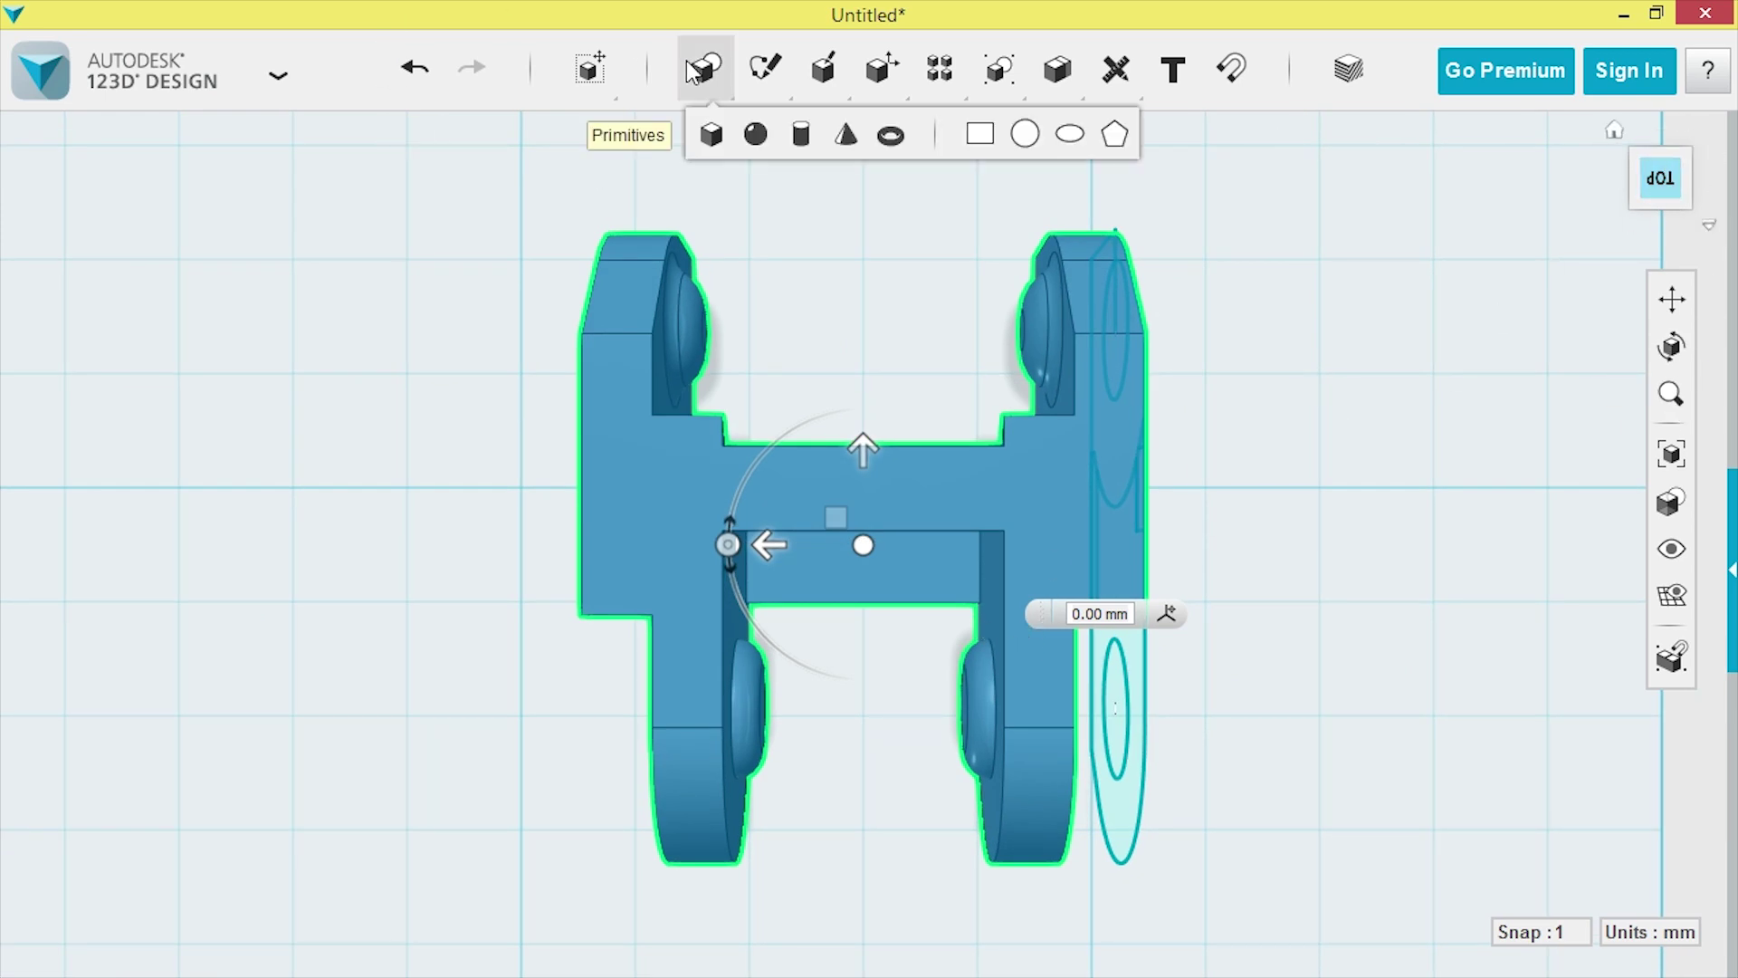
pyautogui.moveTo(764, 67)
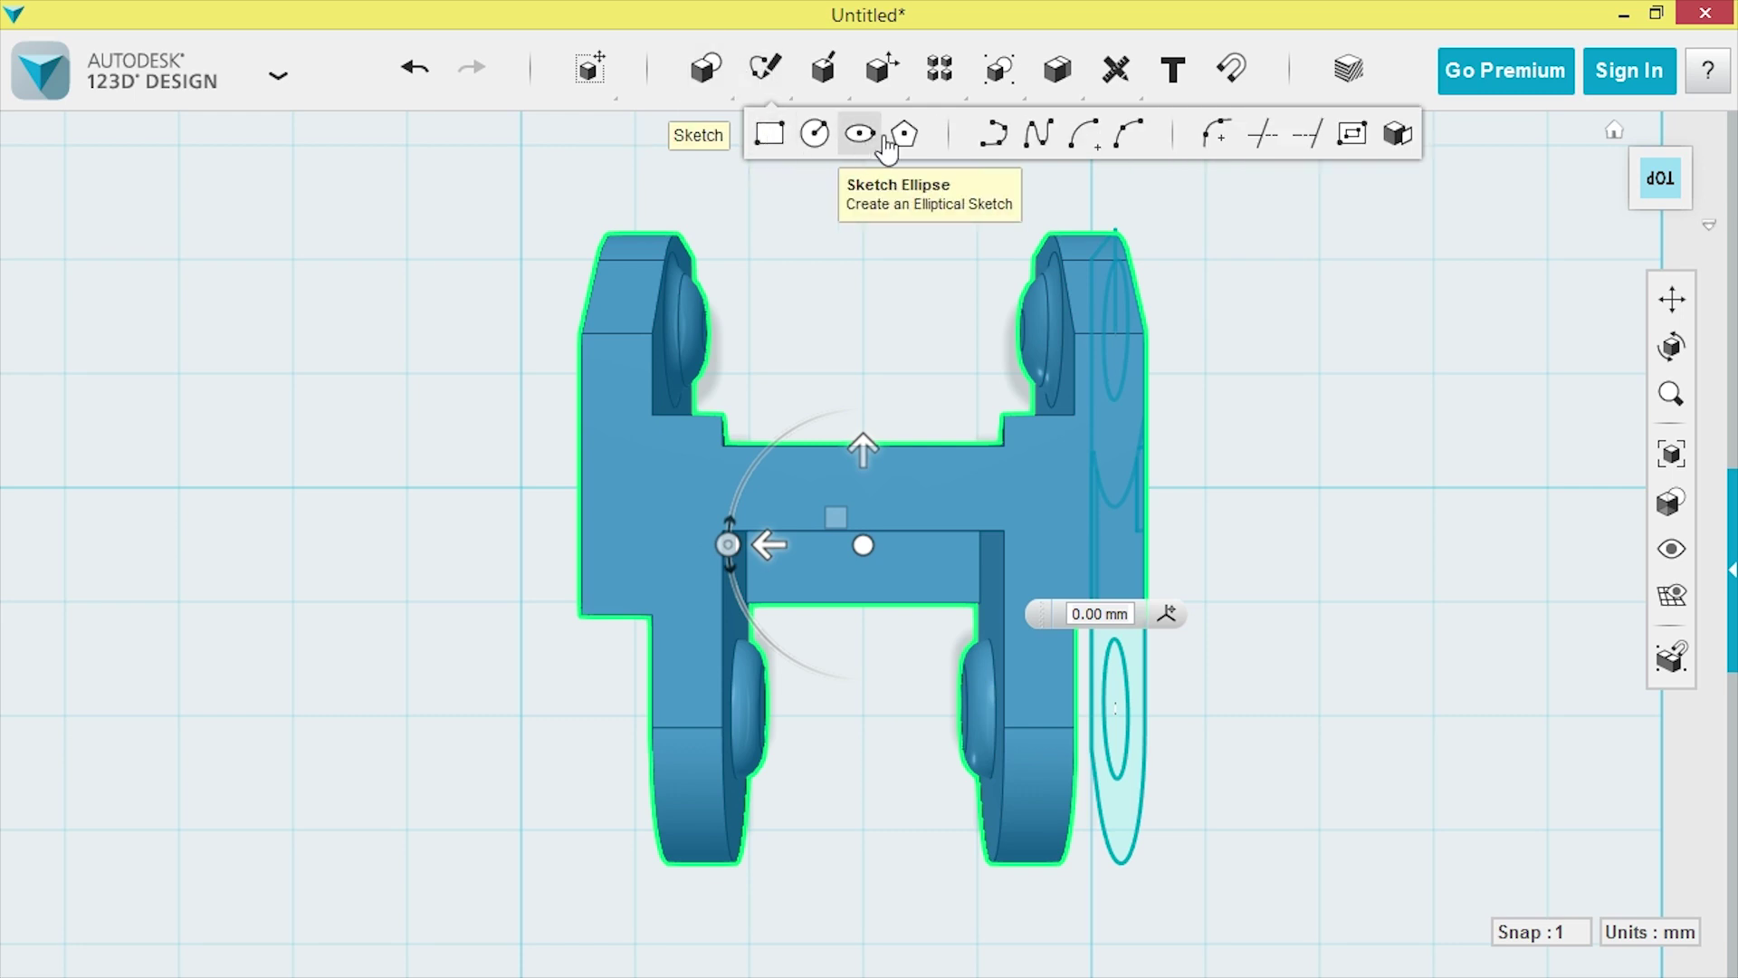
# Sketch a vertical polyline on the grid through the centre of the chain link.
pyautogui.click(994, 136)
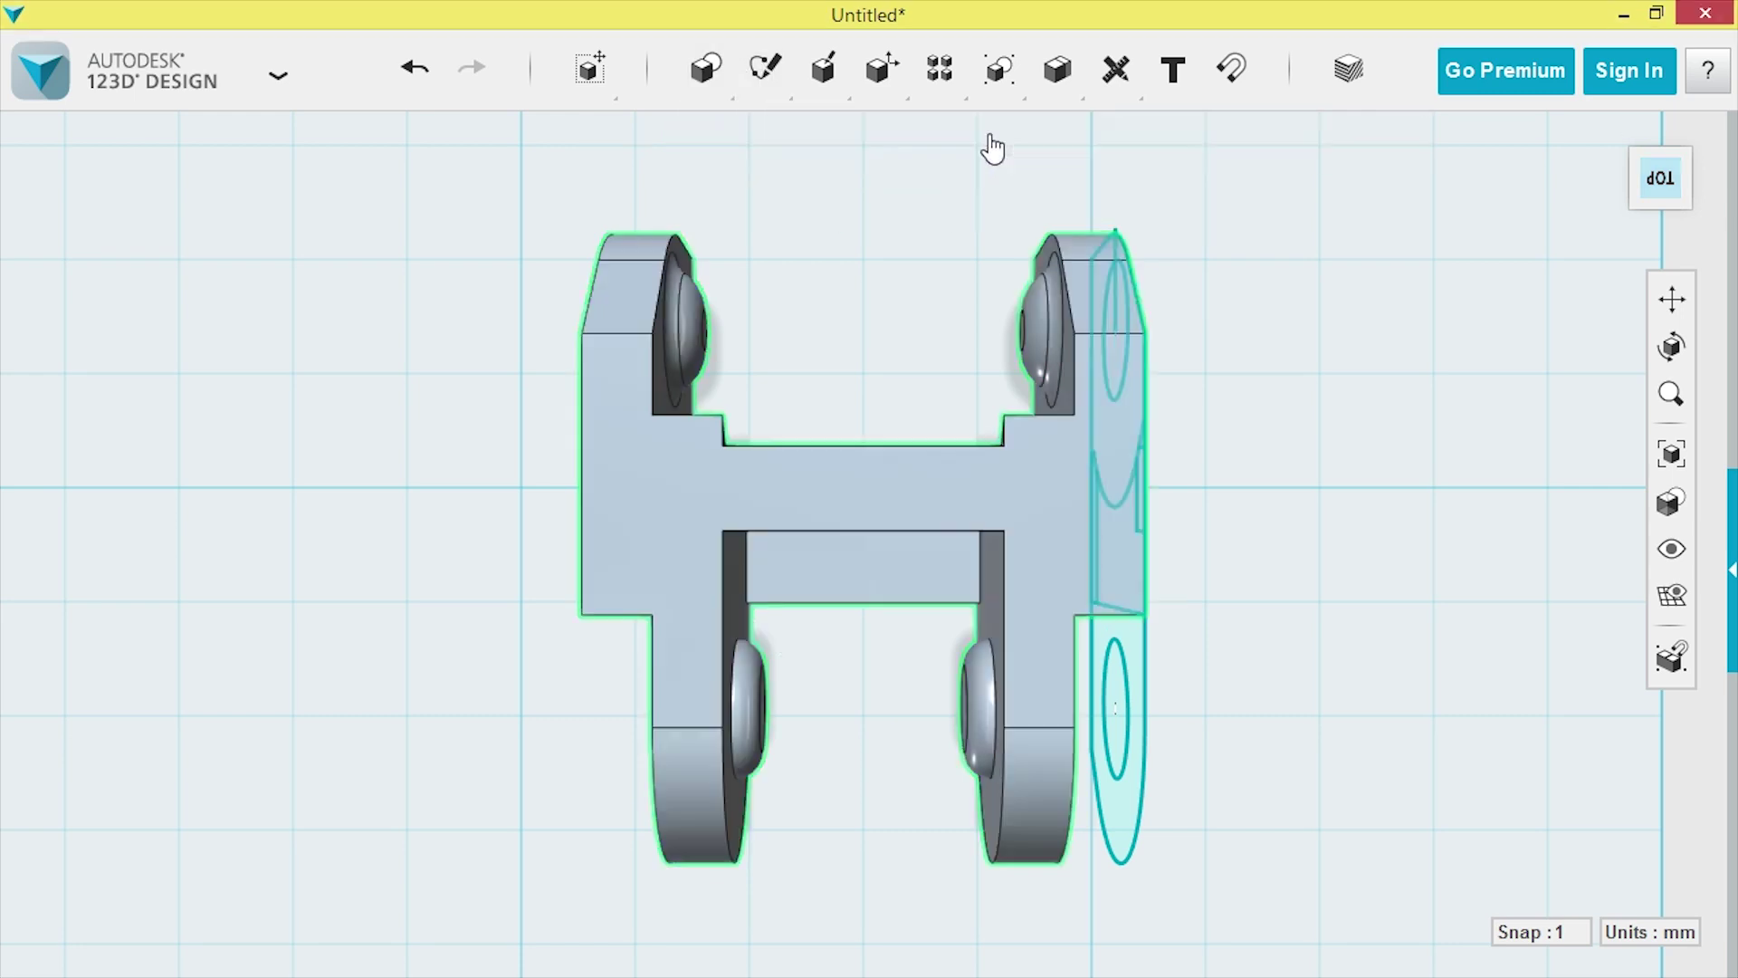
pyautogui.click(865, 152)
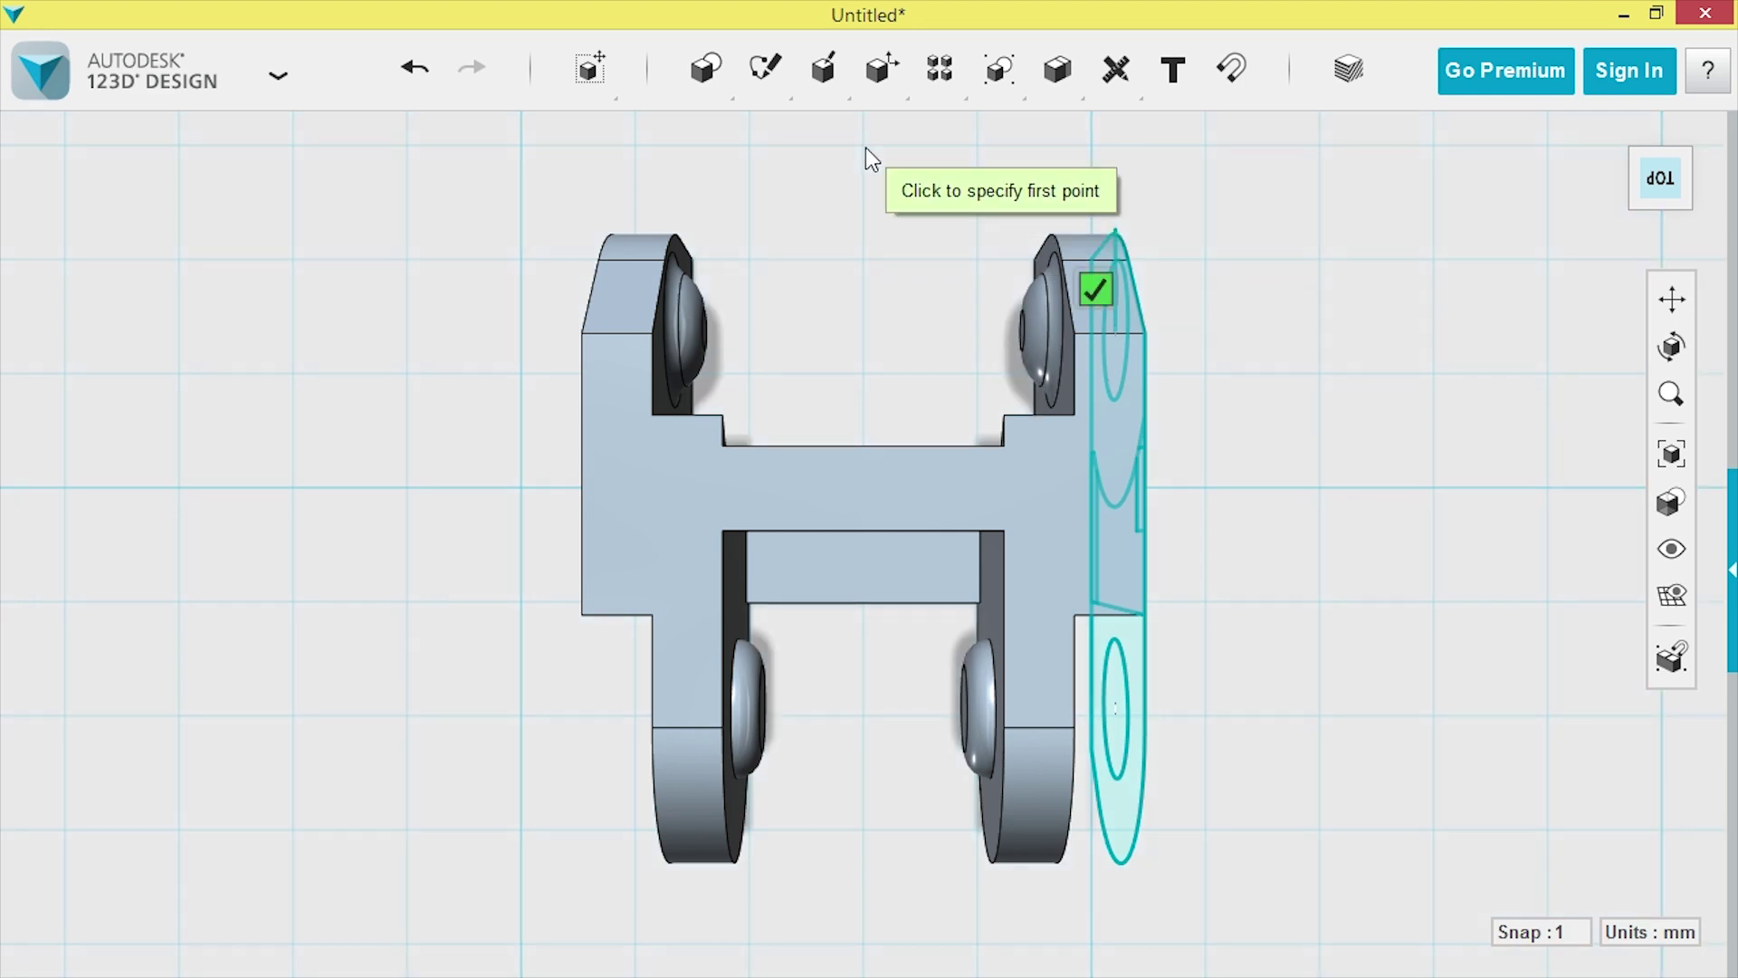
pyautogui.click(866, 148)
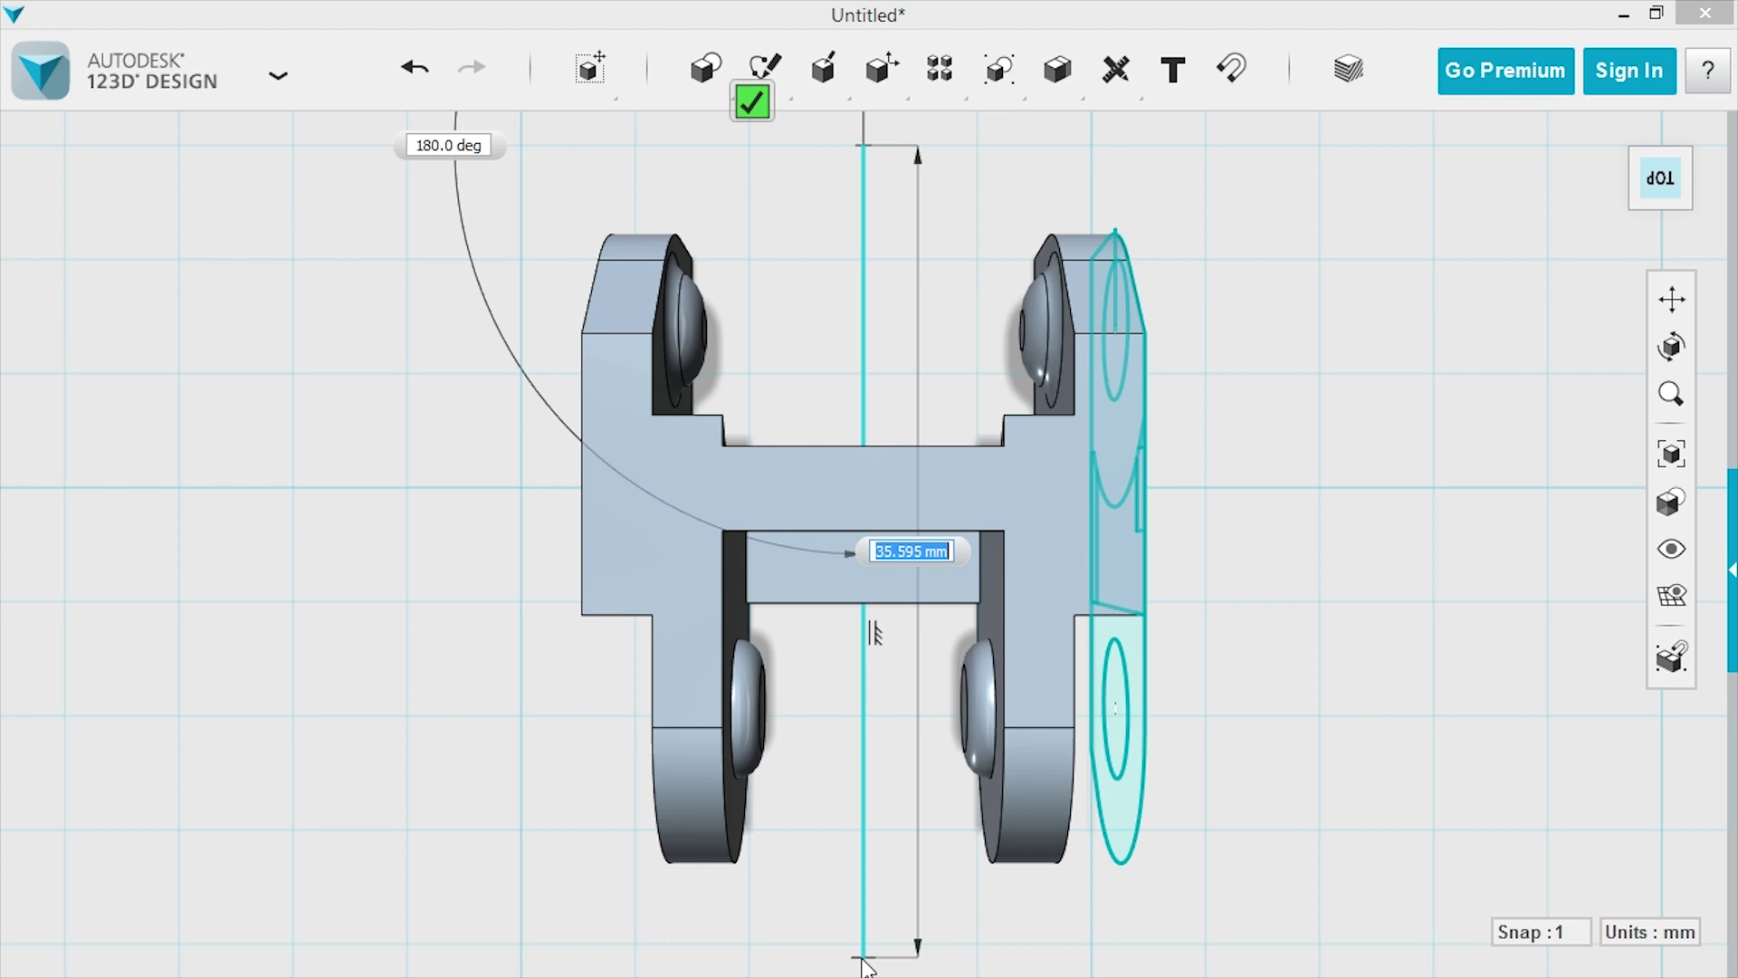
pyautogui.click(863, 959)
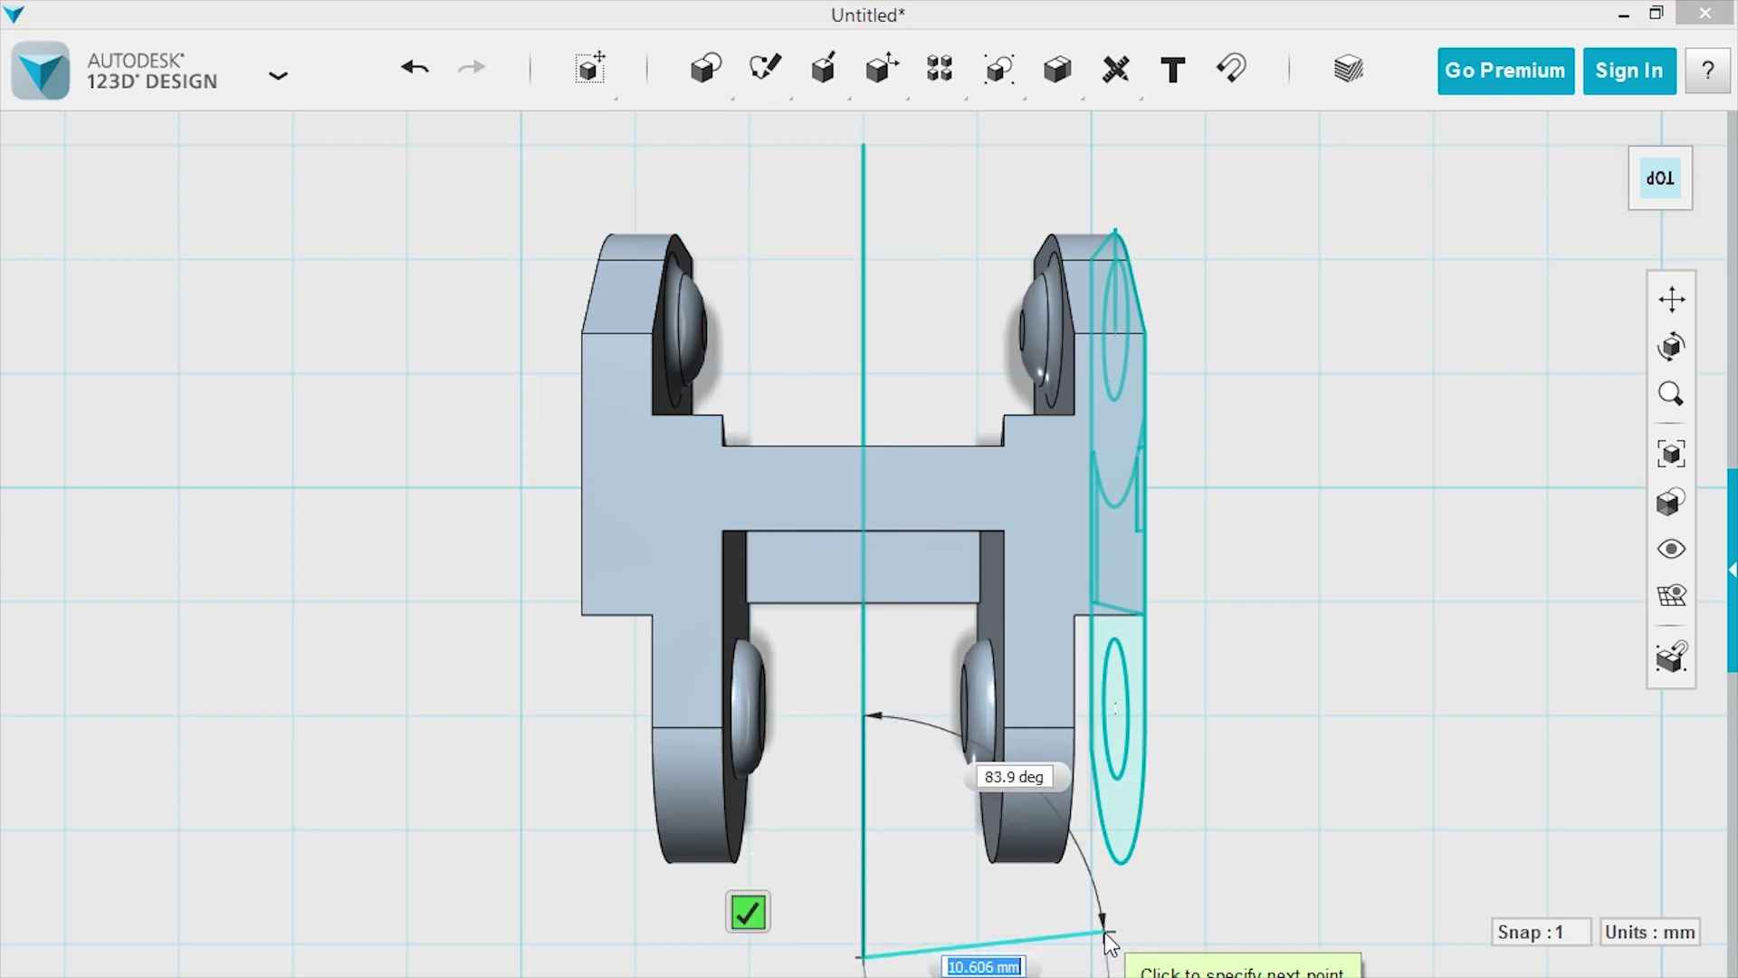
pyautogui.press('Tab')
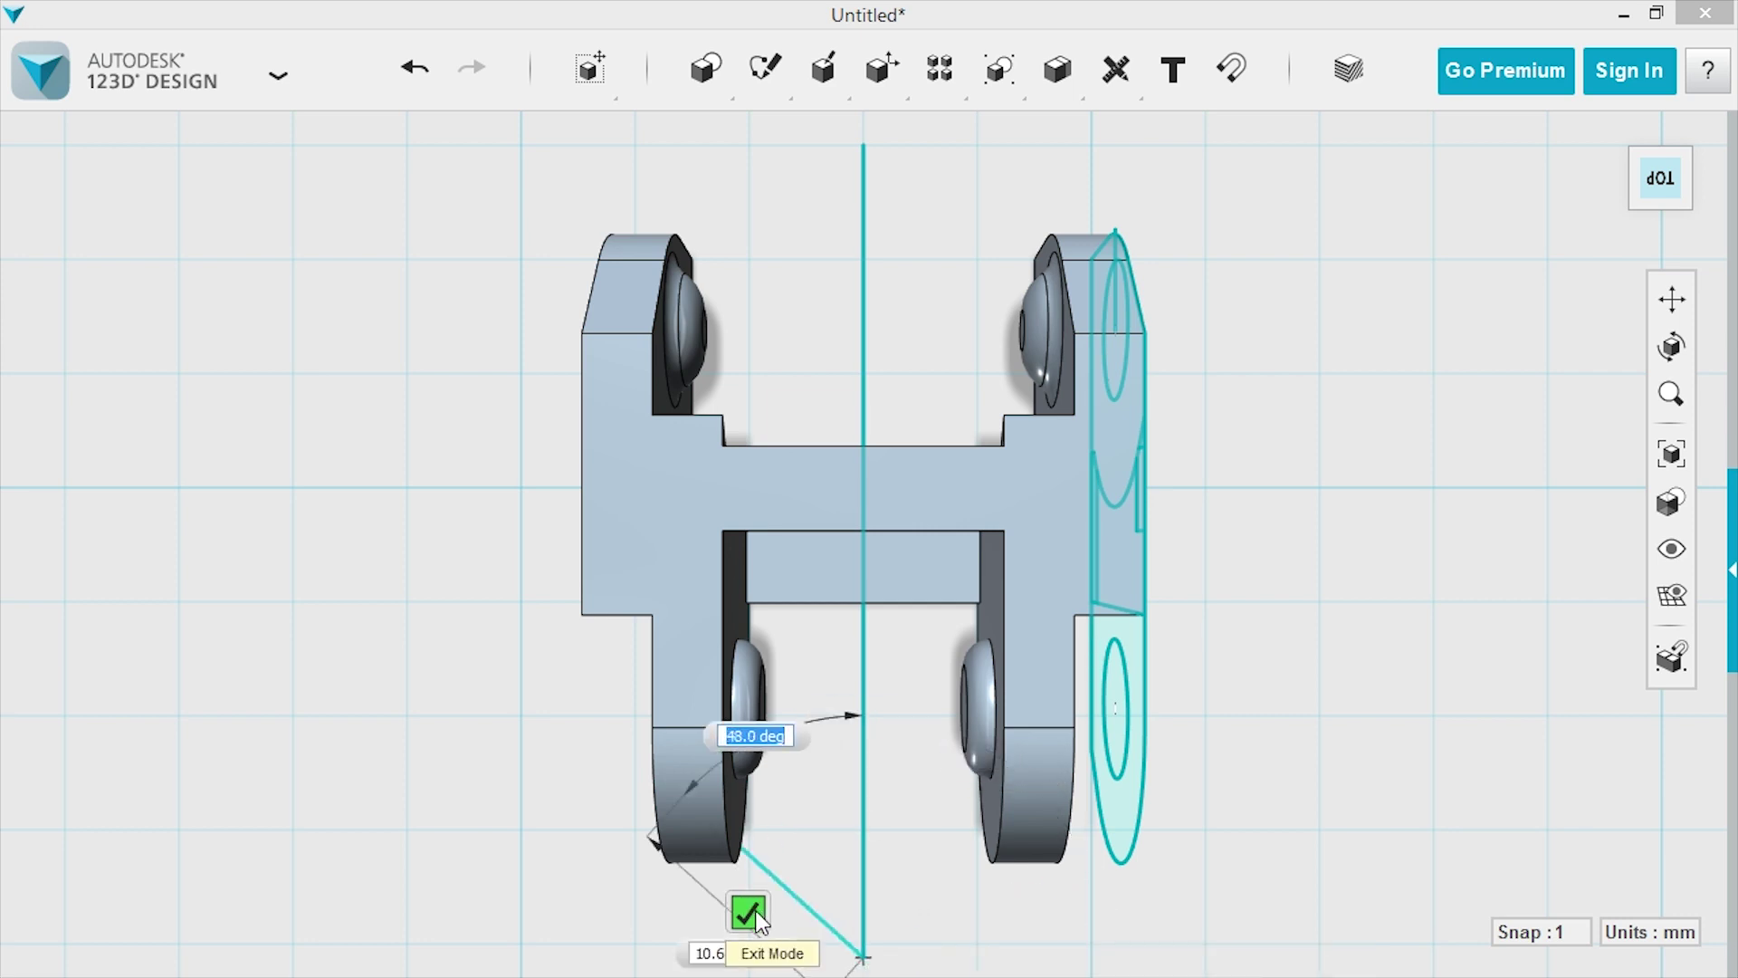
pyautogui.click(749, 913)
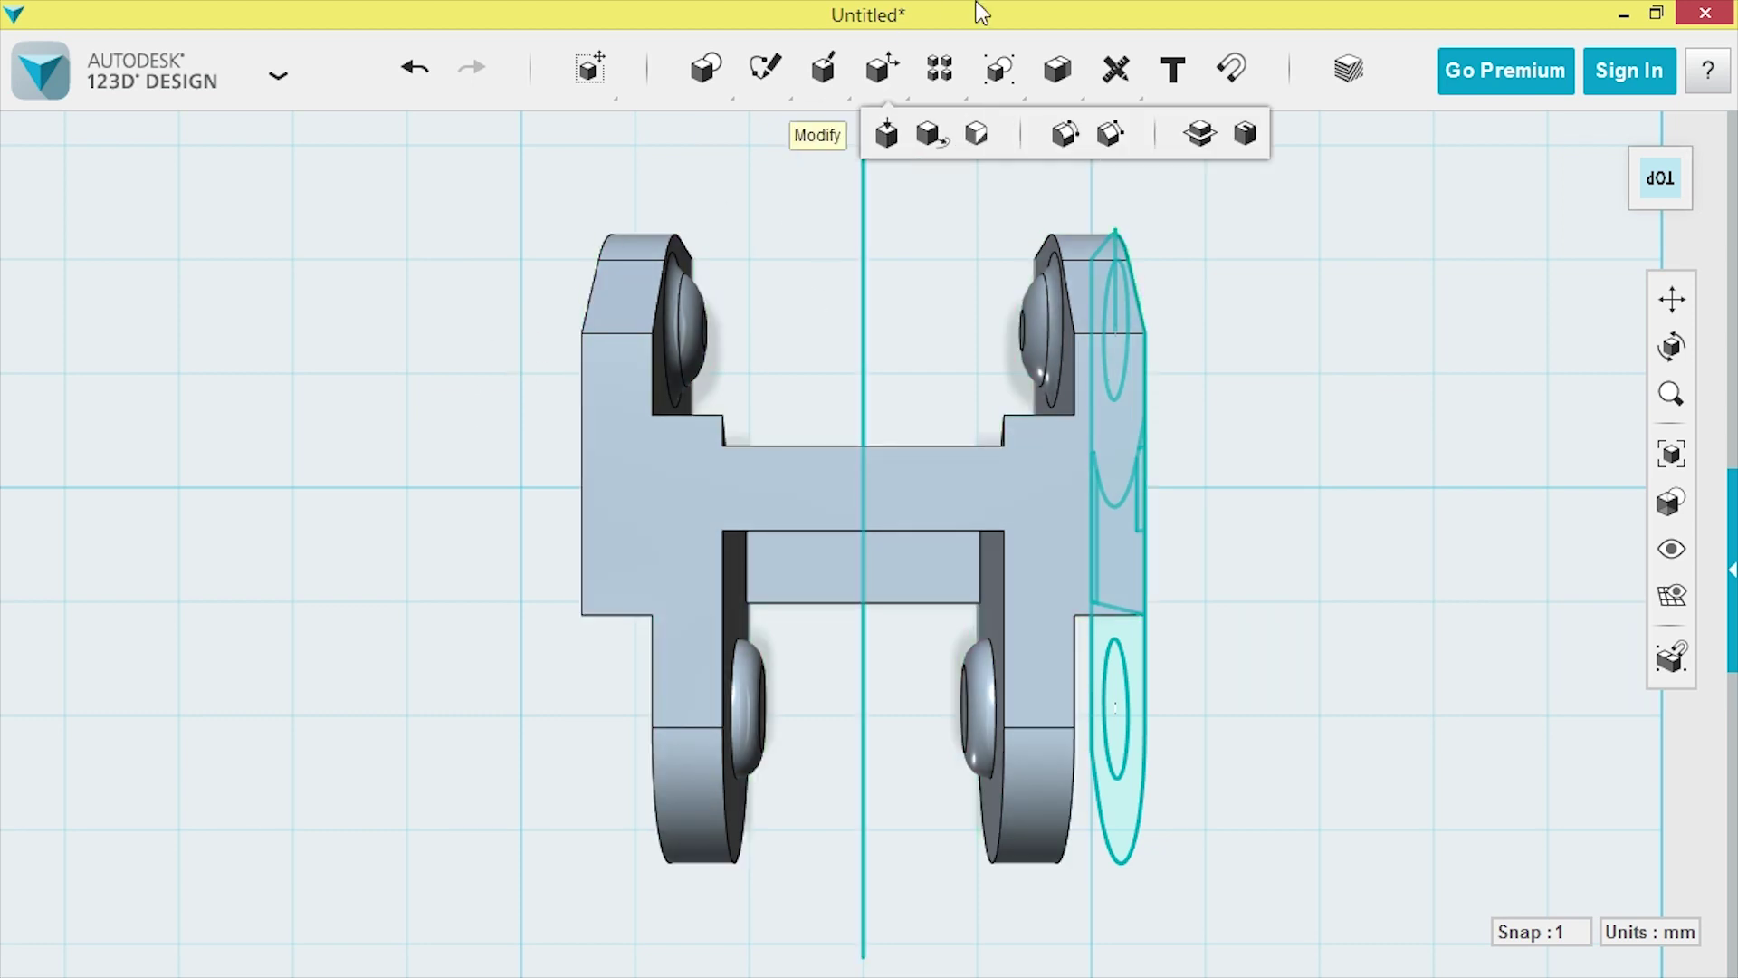
pyautogui.moveTo(881, 70)
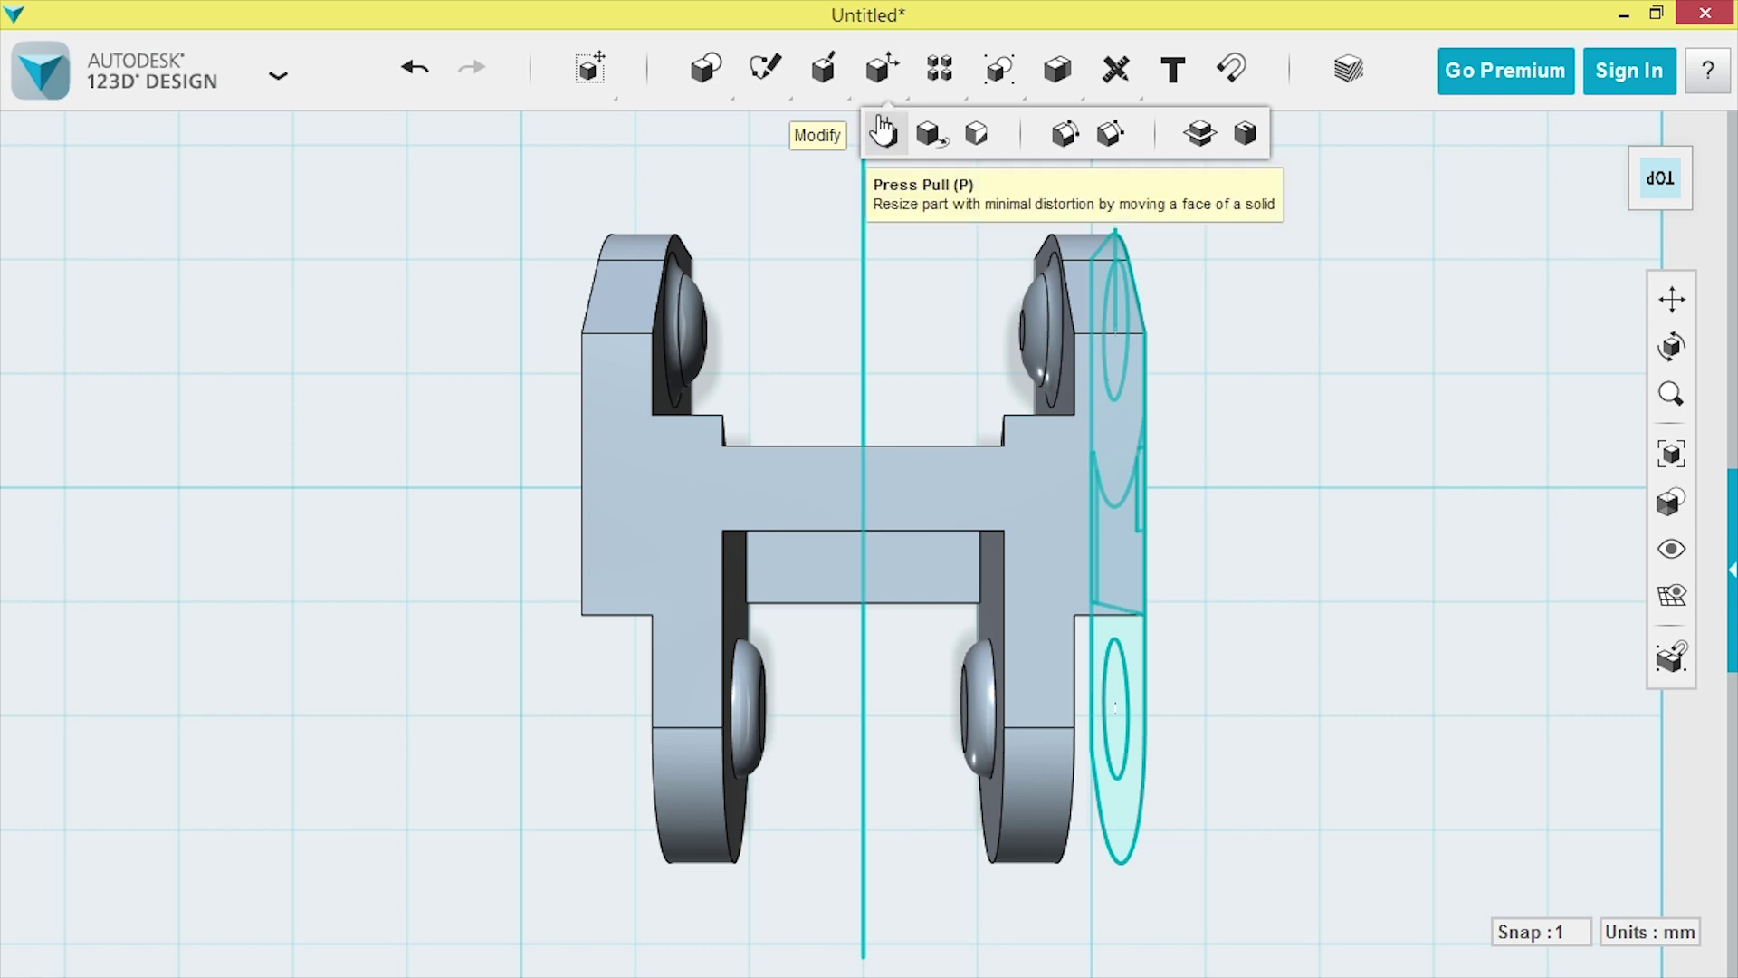
# Split the chain link with the vertical sketch line and drag the right half rightward.
pyautogui.click(1201, 136)
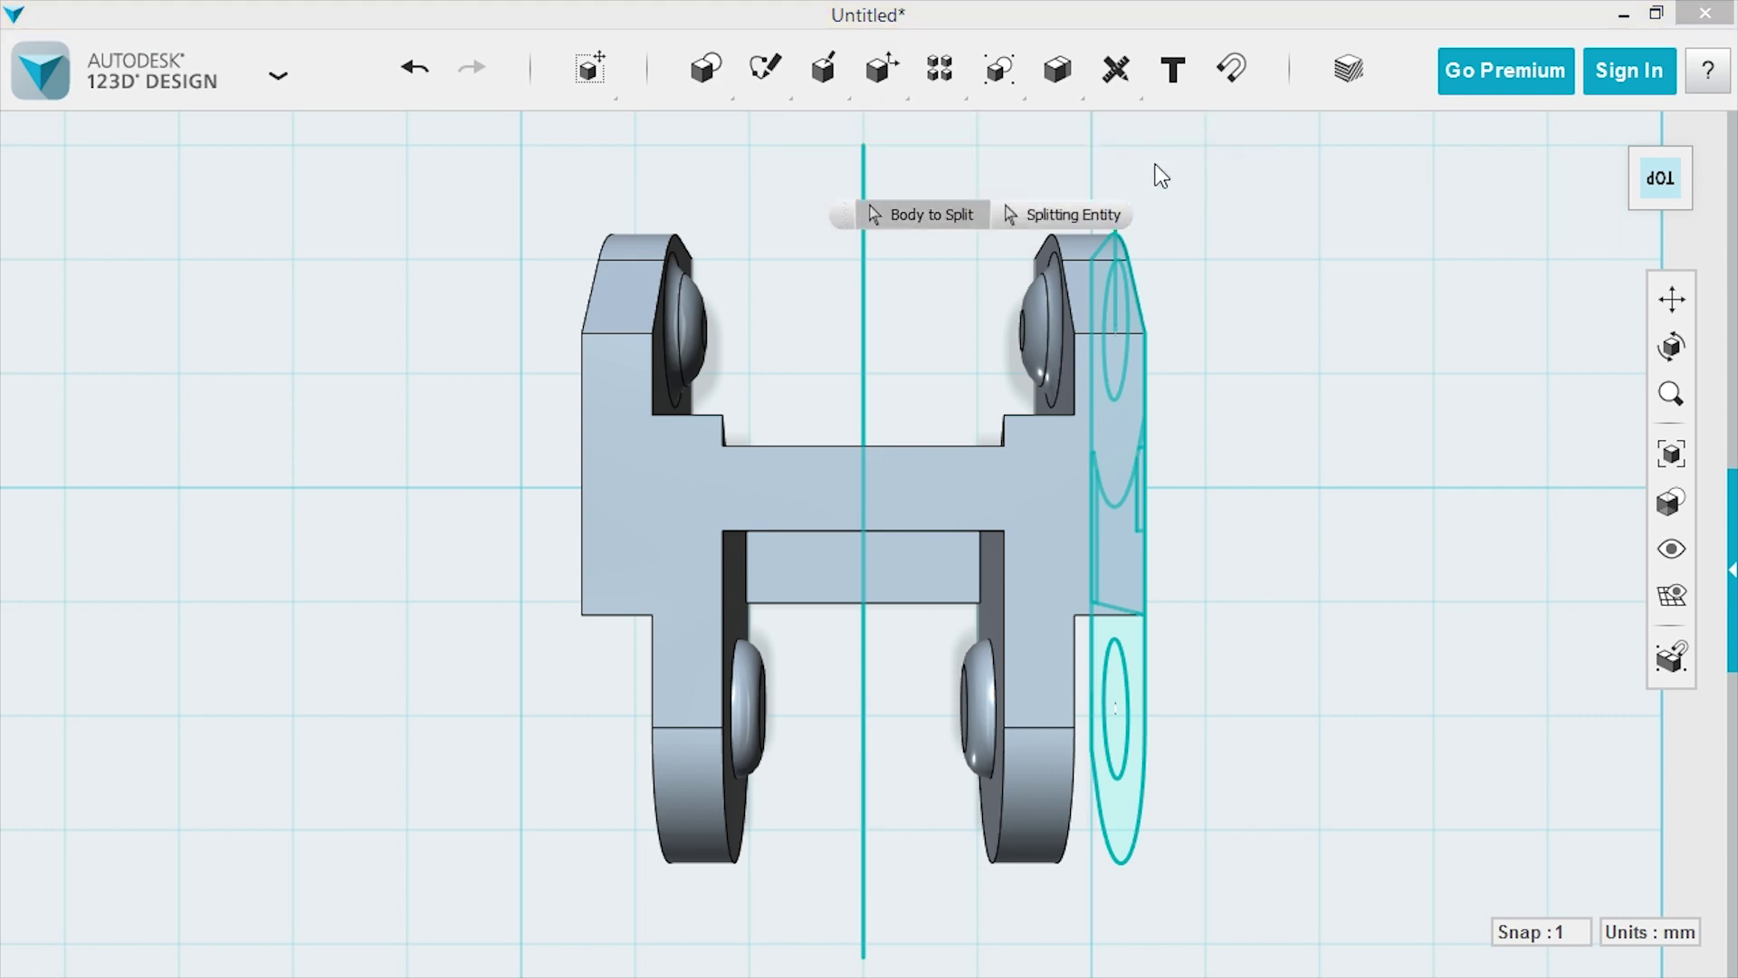
pyautogui.click(922, 479)
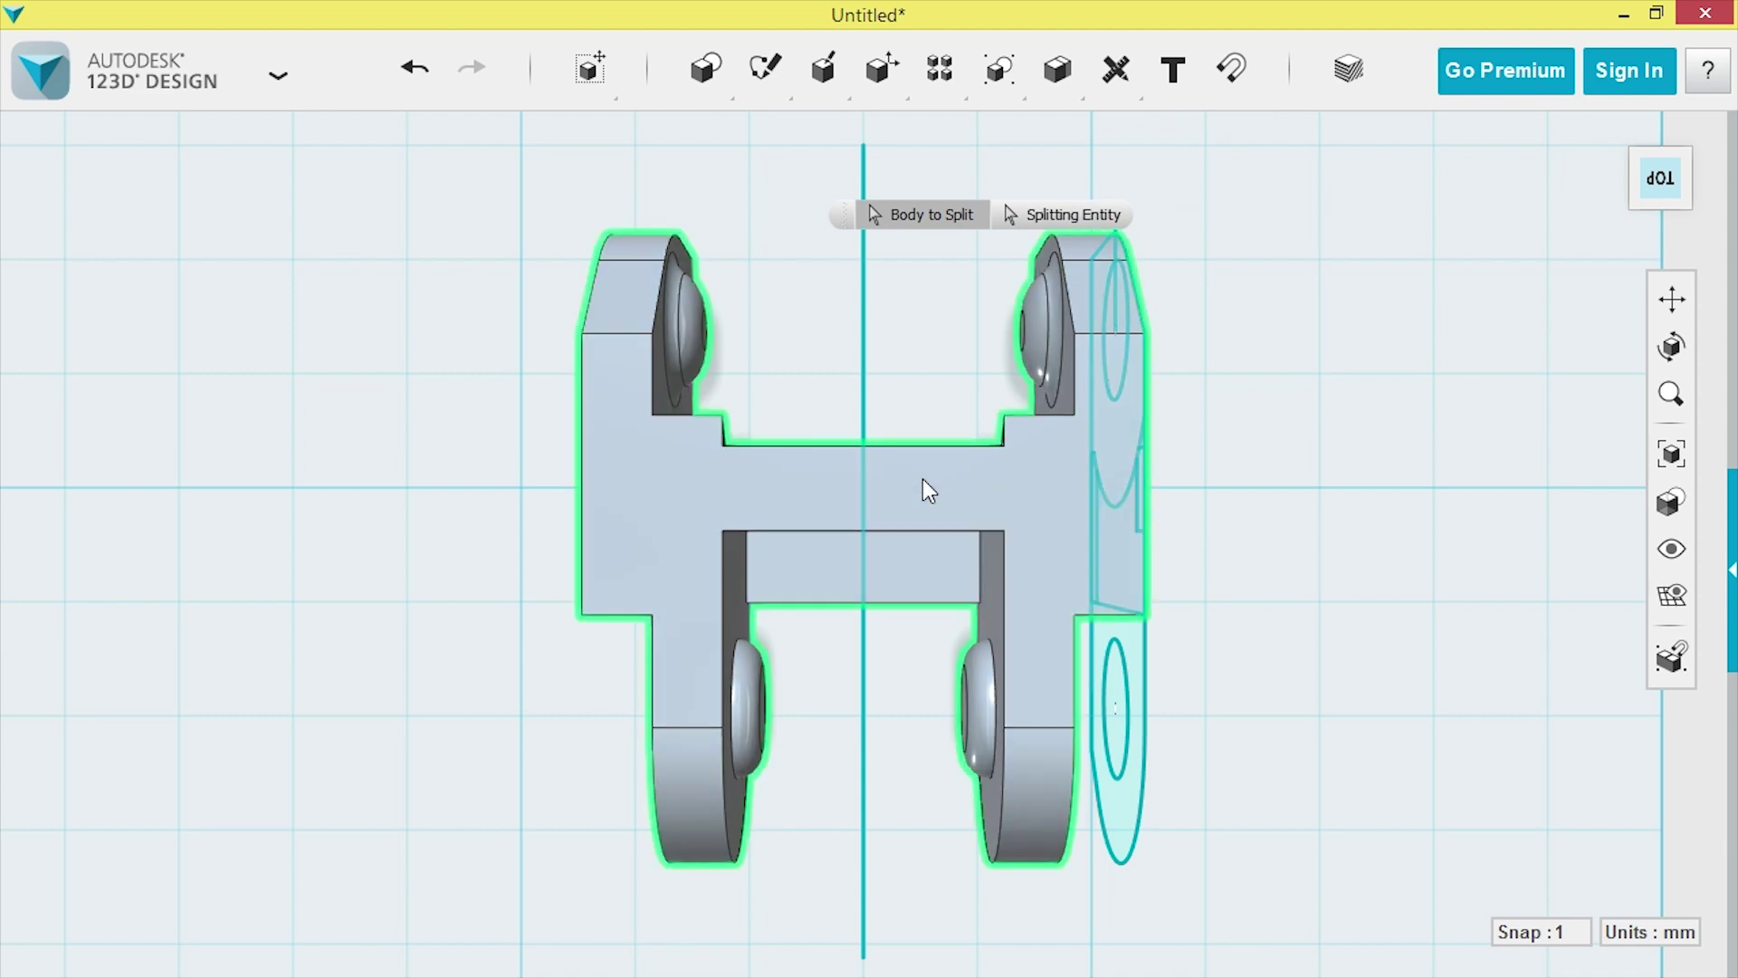
pyautogui.click(1036, 212)
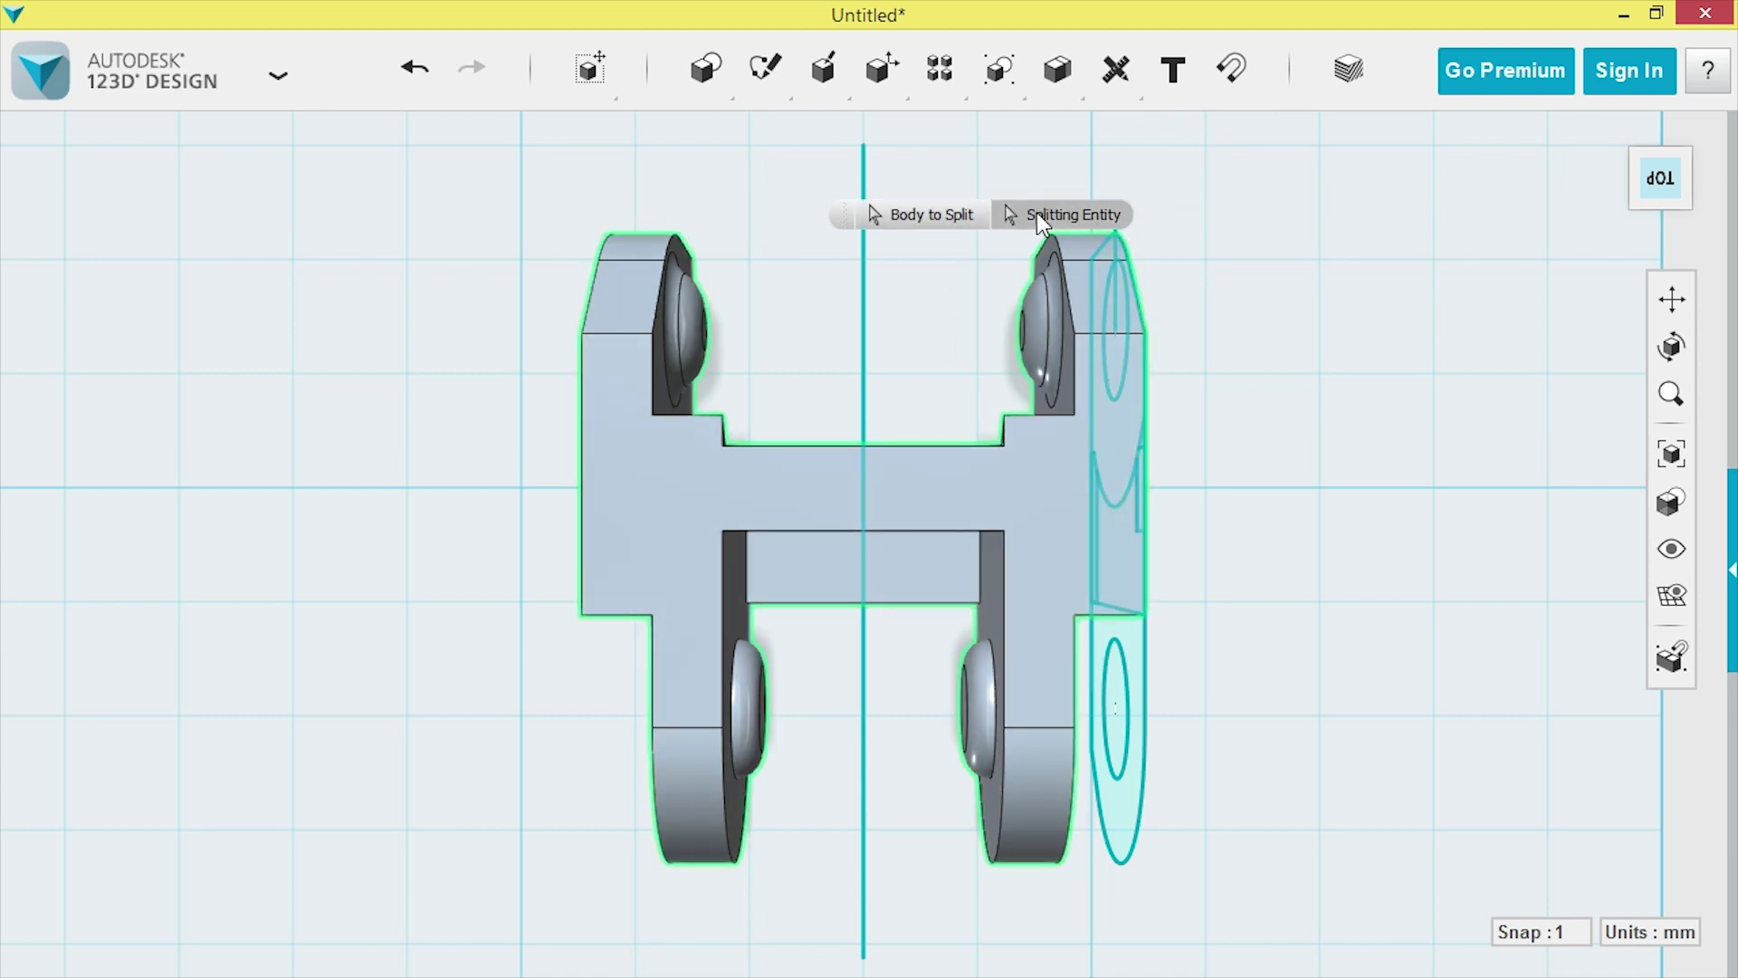
pyautogui.click(865, 338)
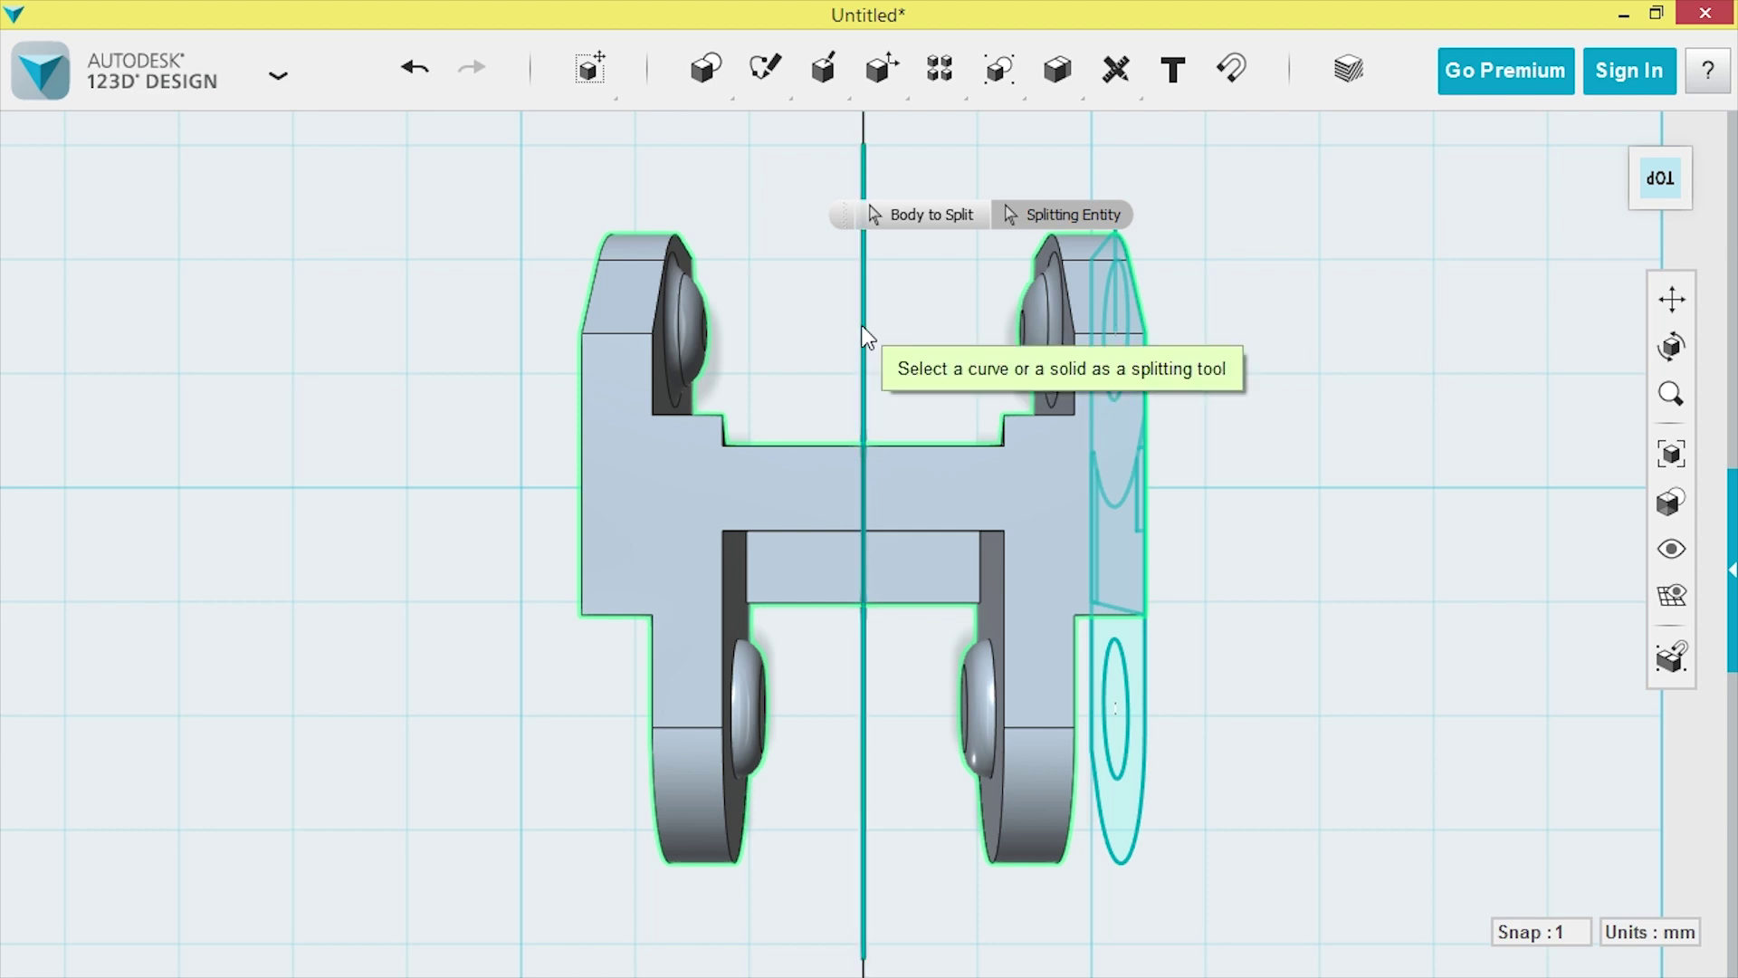
pyautogui.click(866, 337)
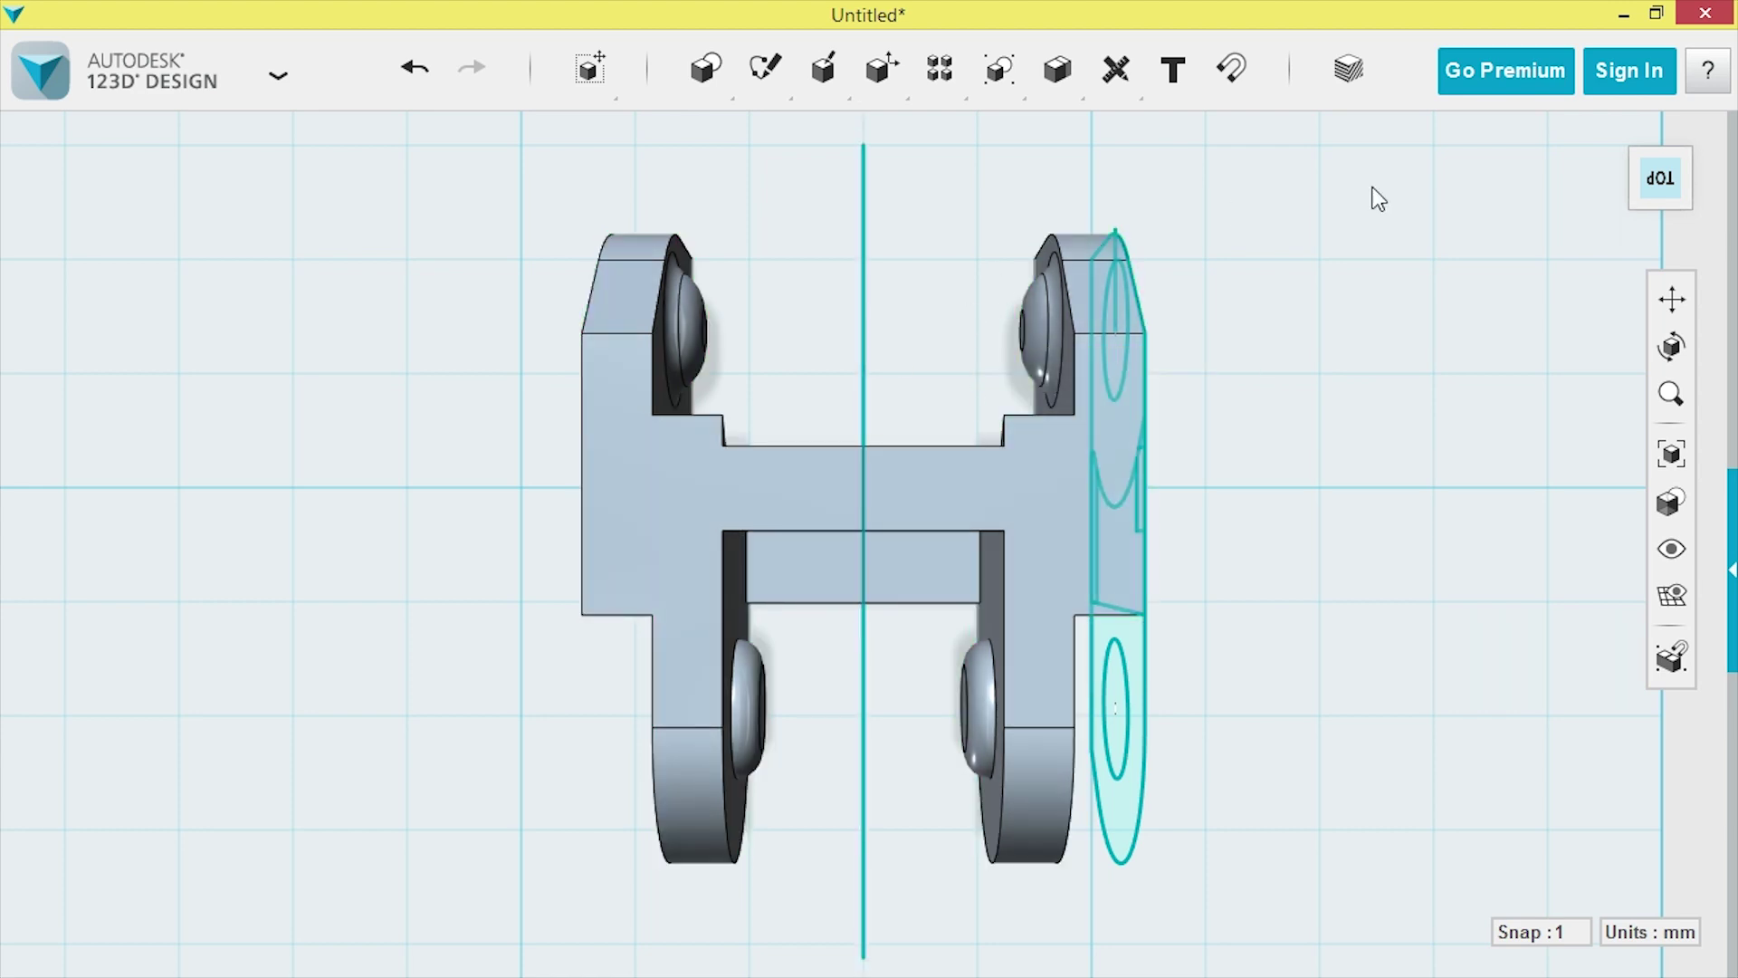
pyautogui.moveTo(985, 497); pyautogui.dragTo(1160, 507)
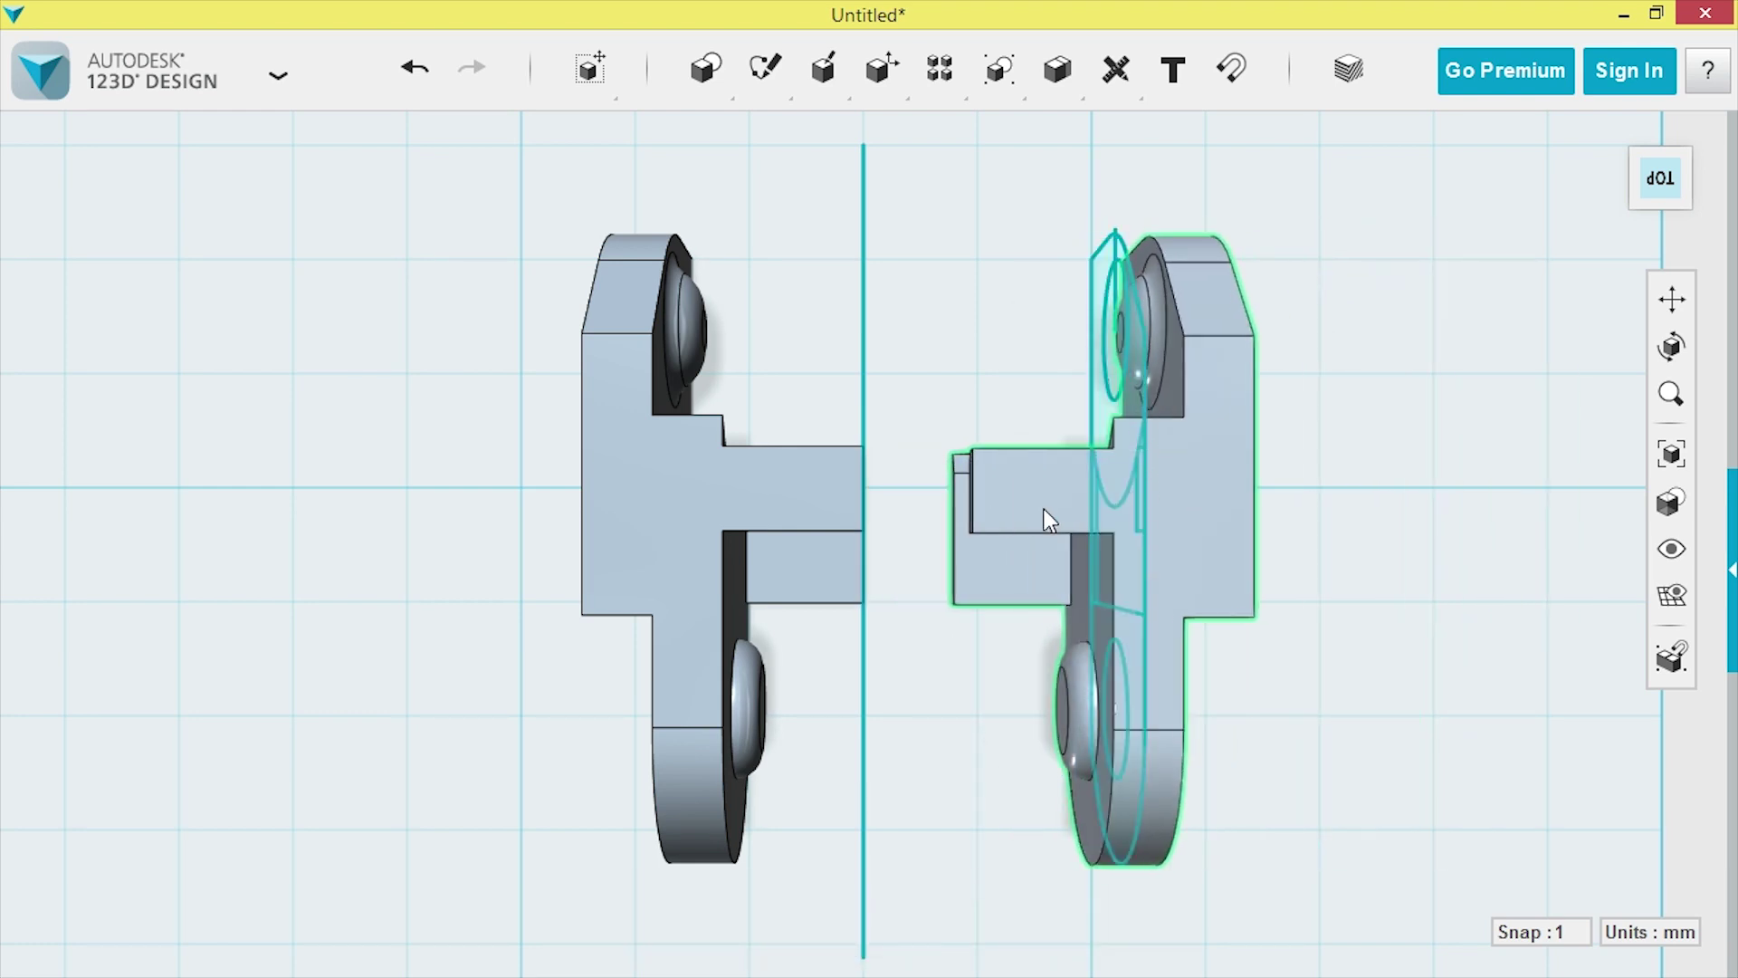
# Undo the half's move, delete the splitting sketch line, and hide all sketches.
pyautogui.hotkey('ctrl', 'z')
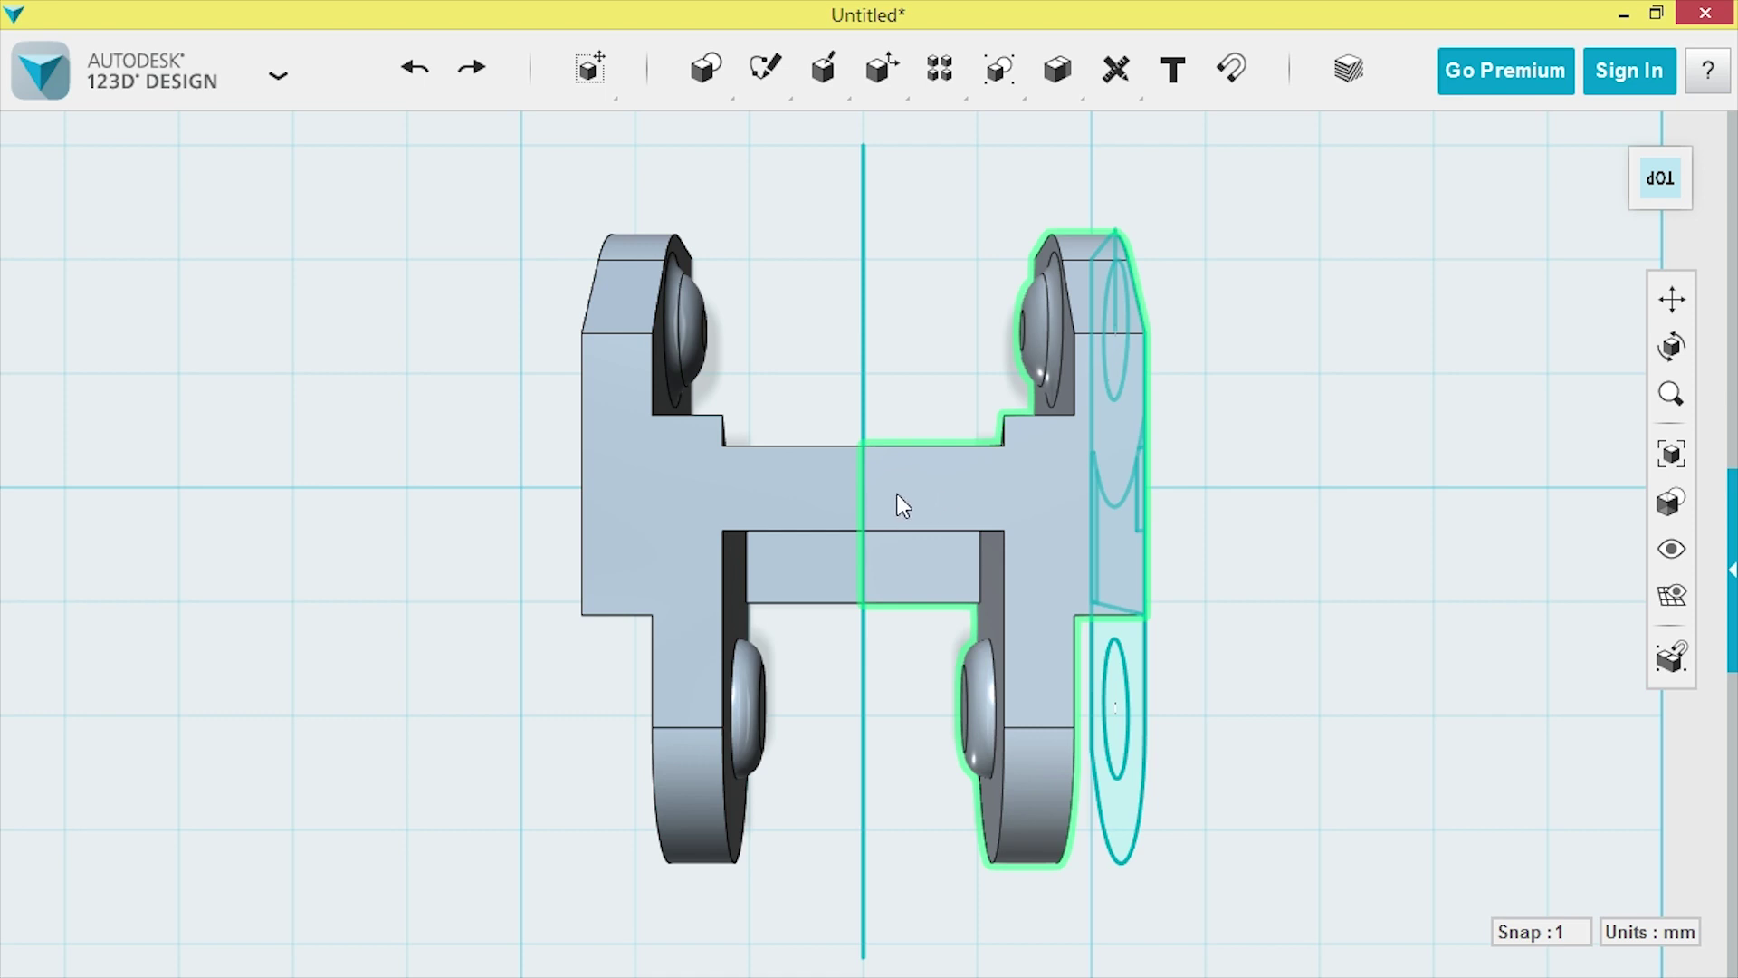
pyautogui.scroll(2, 839, 490)
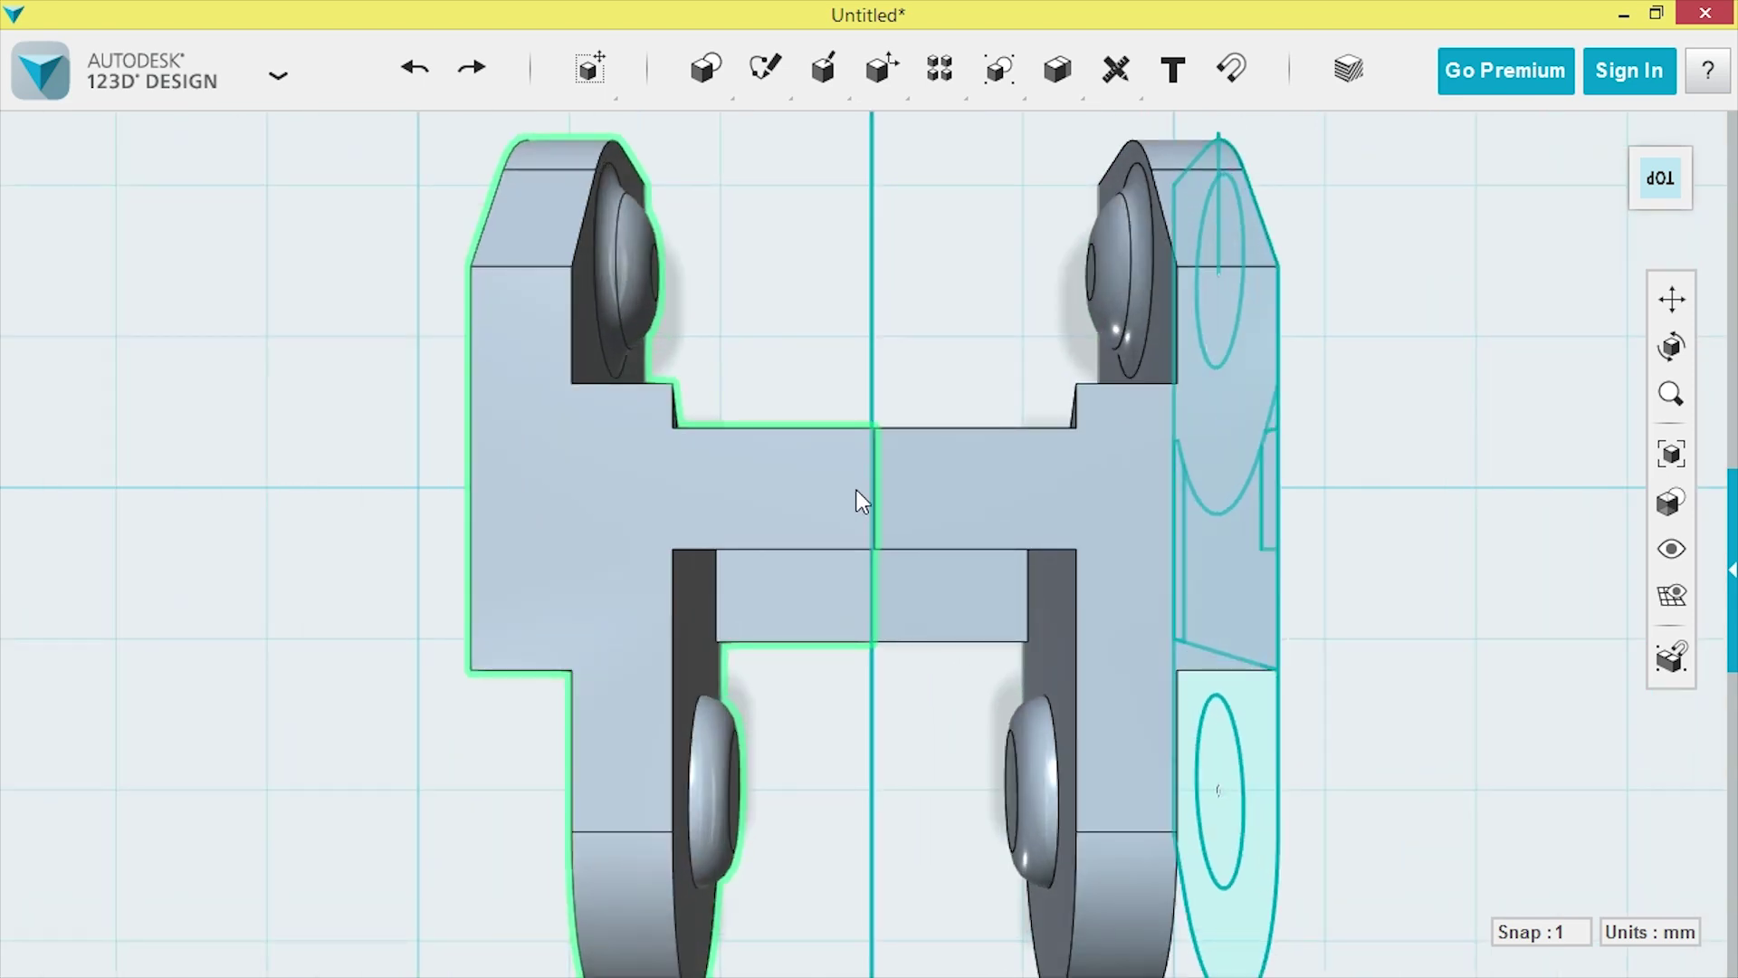
pyautogui.scroll(2, 857, 490)
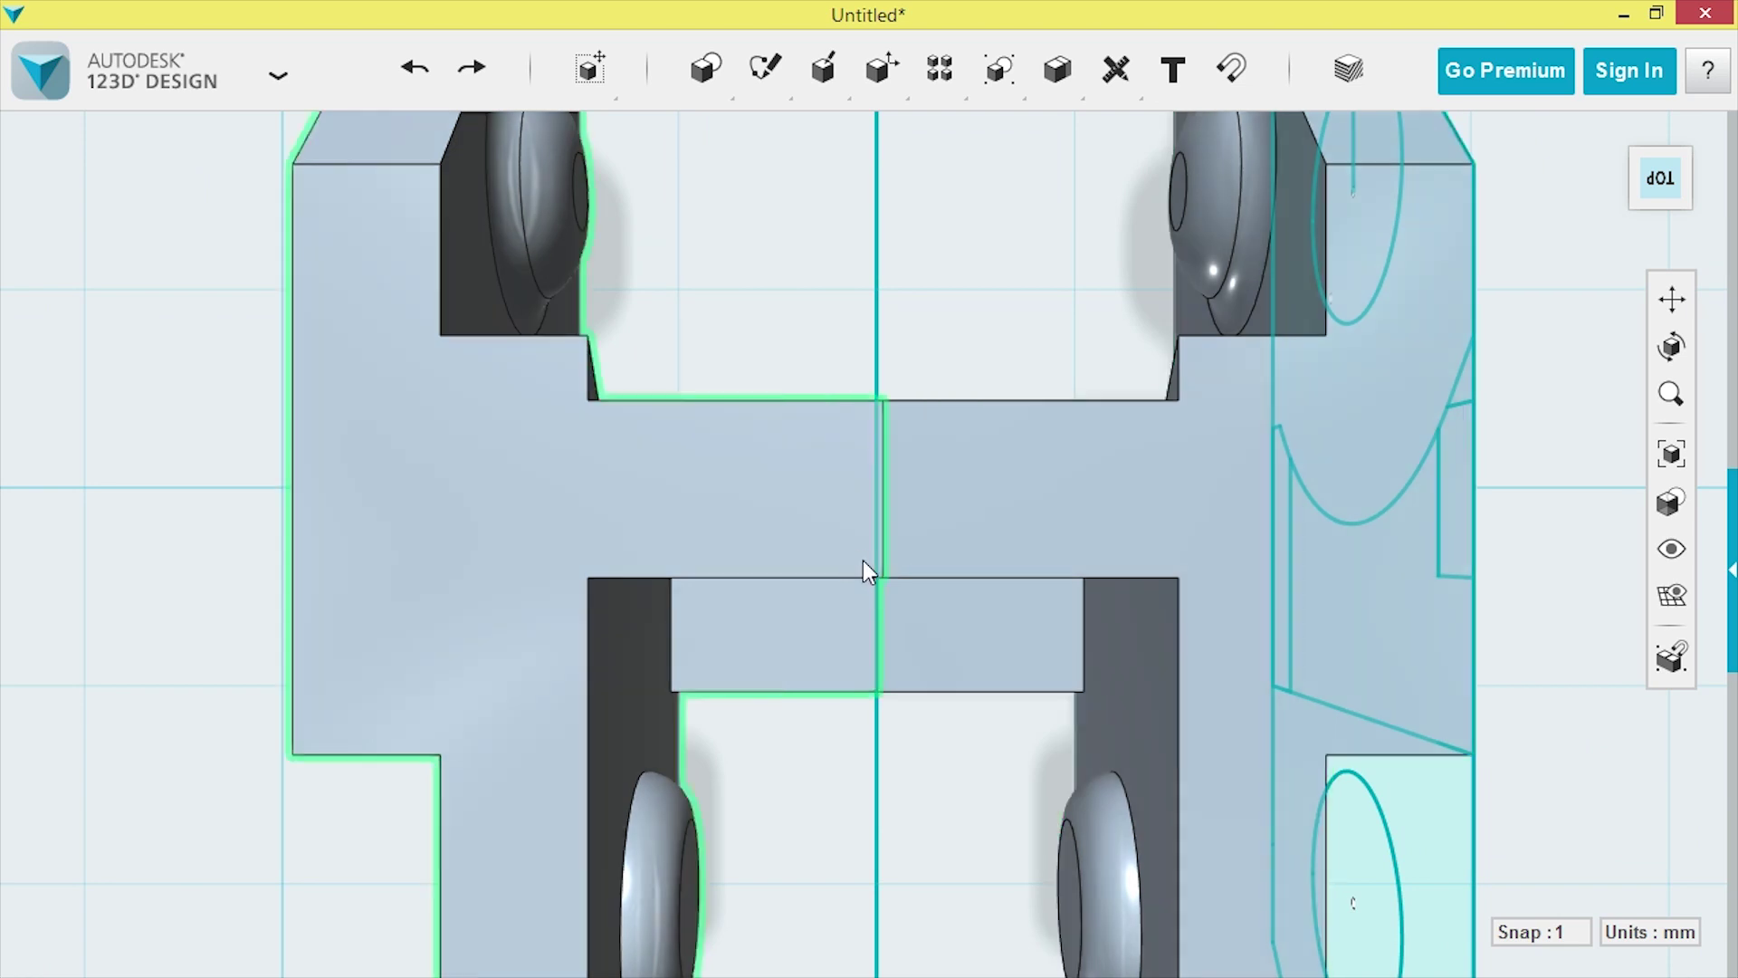
pyautogui.moveTo(1049, 267)
pyautogui.mouseDown(button='right')
pyautogui.moveTo(1067, 174)
pyautogui.moveTo(1037, 227)
pyautogui.moveTo(977, 237)
pyautogui.moveTo(1067, 194)
pyautogui.moveTo(1082, 251)
pyautogui.moveTo(1040, 271)
pyautogui.moveTo(997, 249)
pyautogui.moveTo(1083, 246)
pyautogui.moveTo(1036, 292)
pyautogui.moveTo(1013, 268)
pyautogui.moveTo(1098, 241)
pyautogui.moveTo(1028, 318)
pyautogui.moveTo(1025, 275)
pyautogui.moveTo(1051, 237)
pyautogui.mouseUp(button='right')
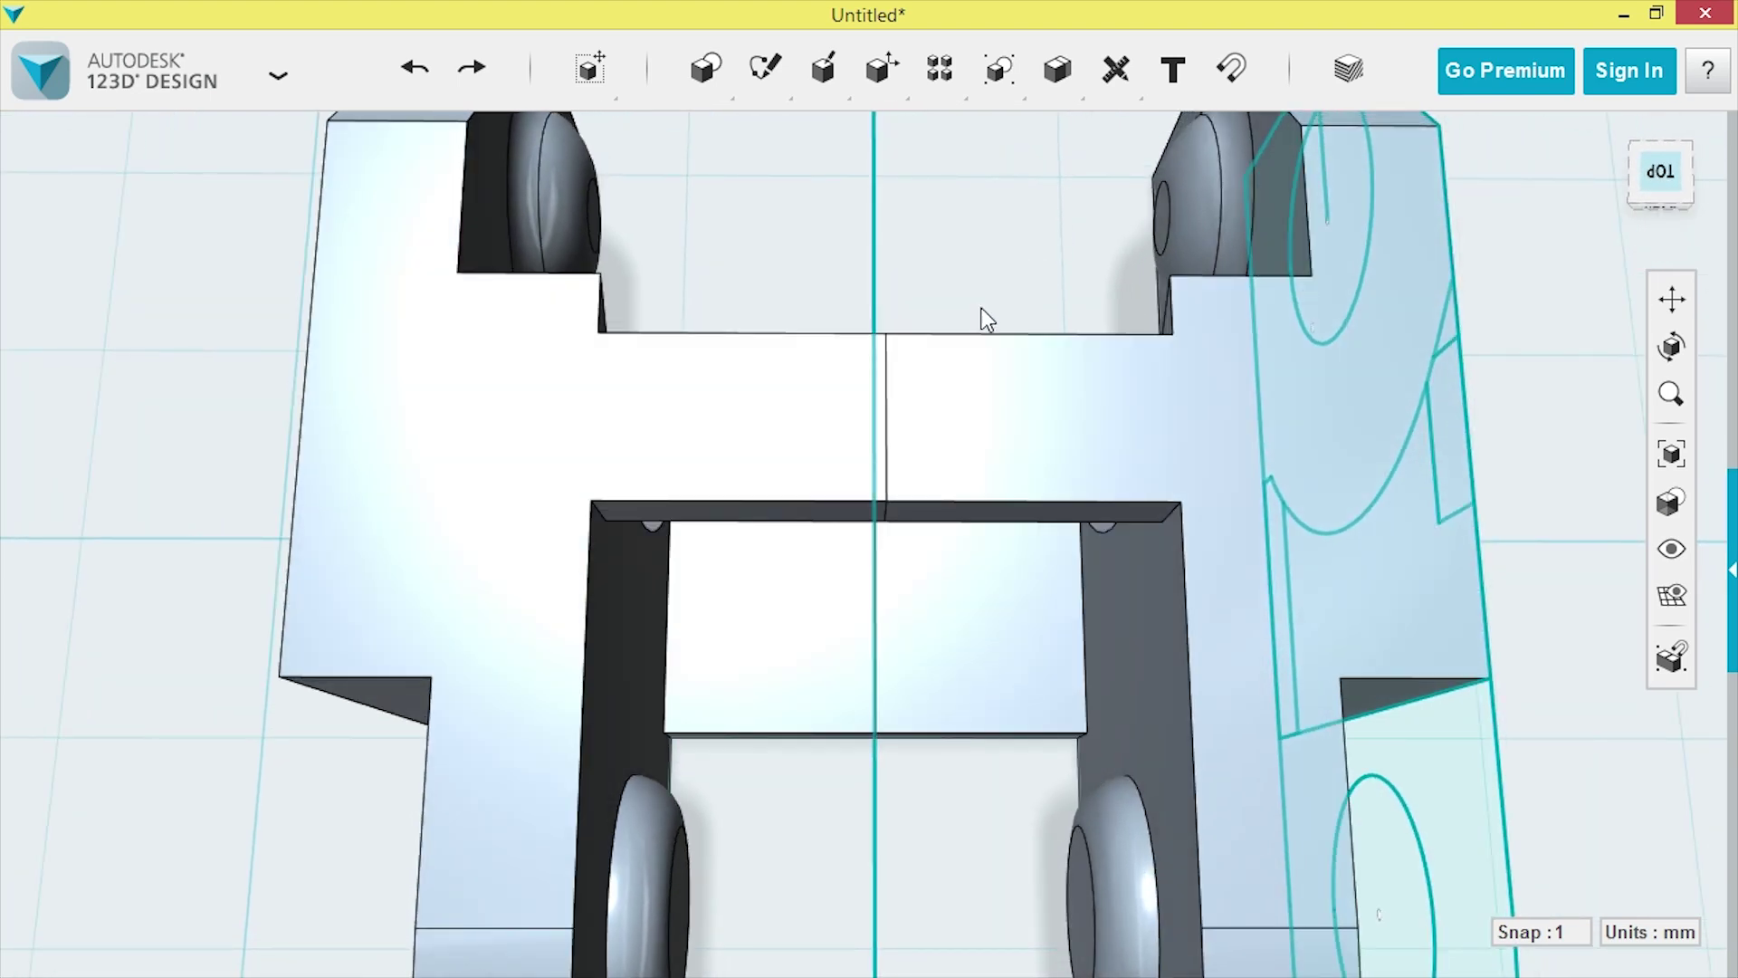
pyautogui.click(877, 208)
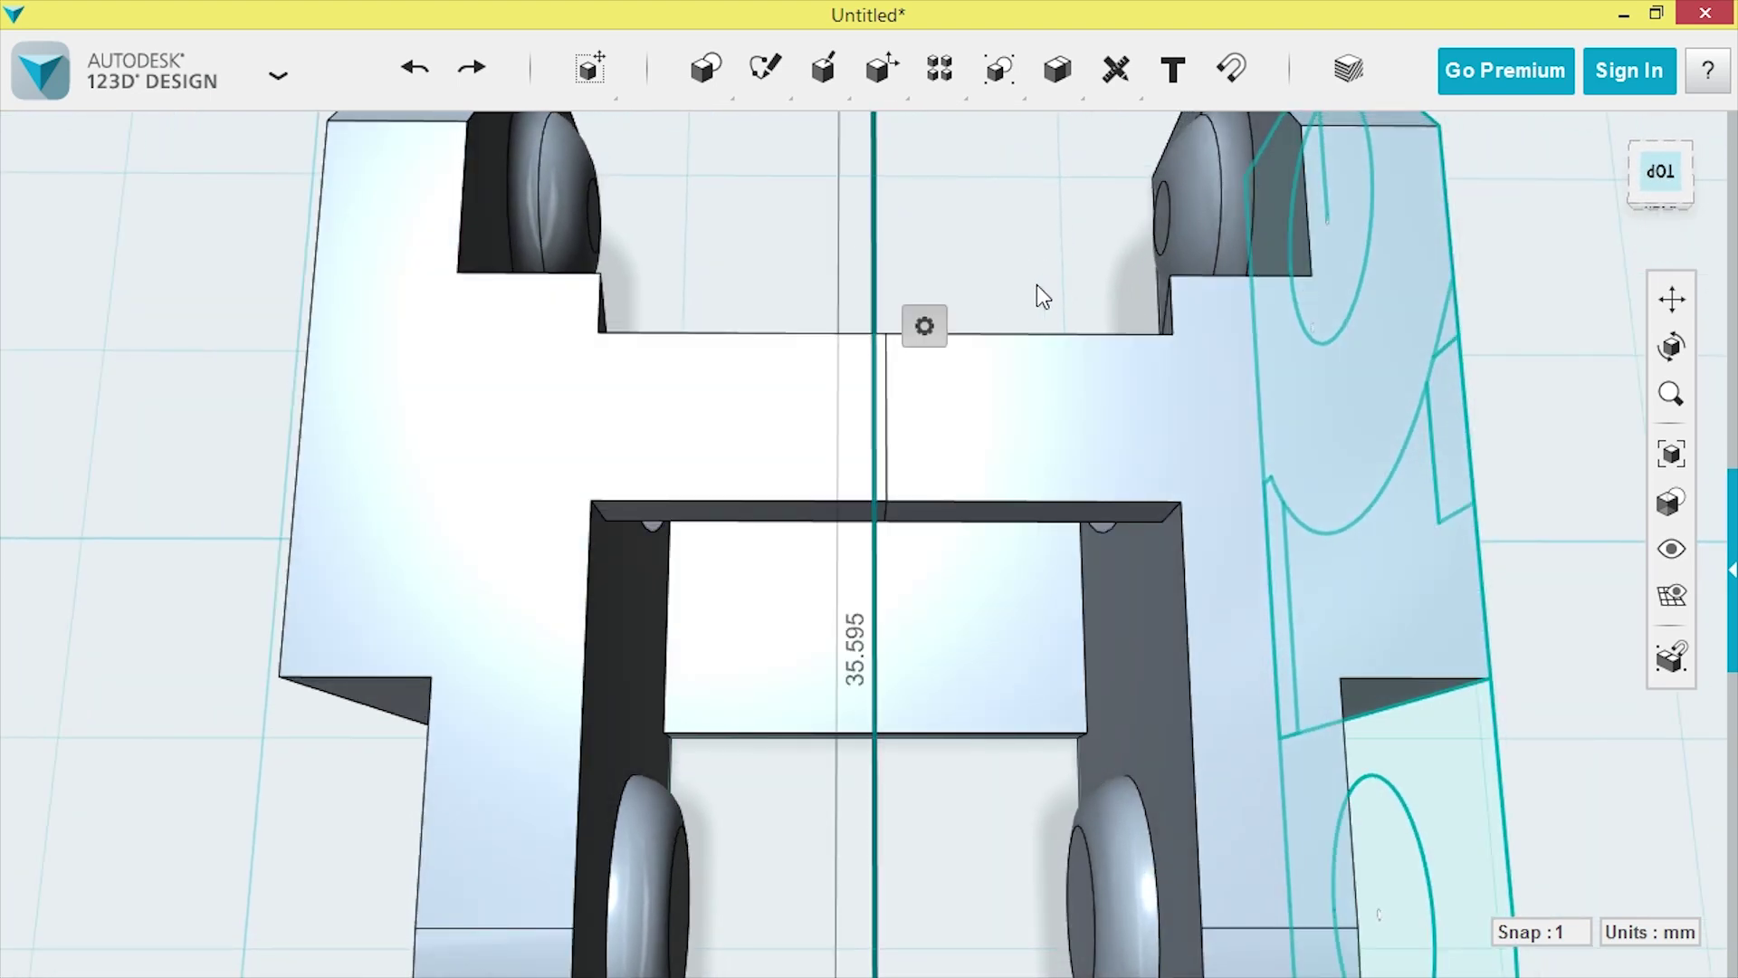
pyautogui.press('Delete')
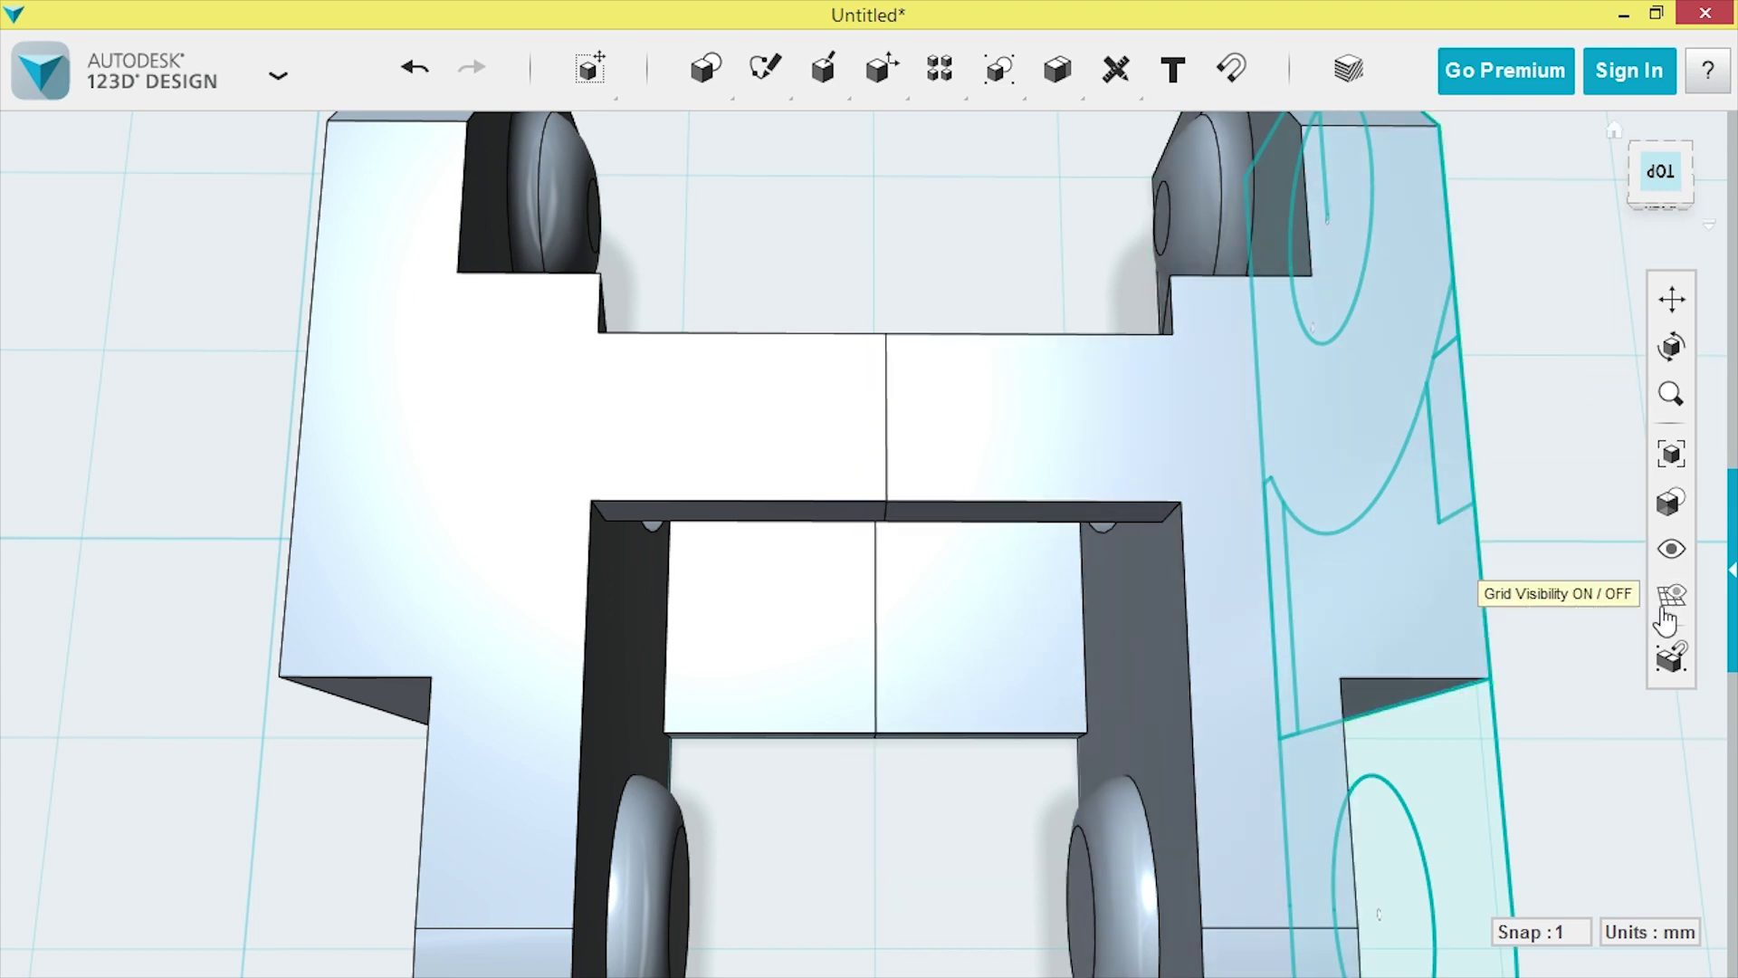
pyautogui.click(1562, 653)
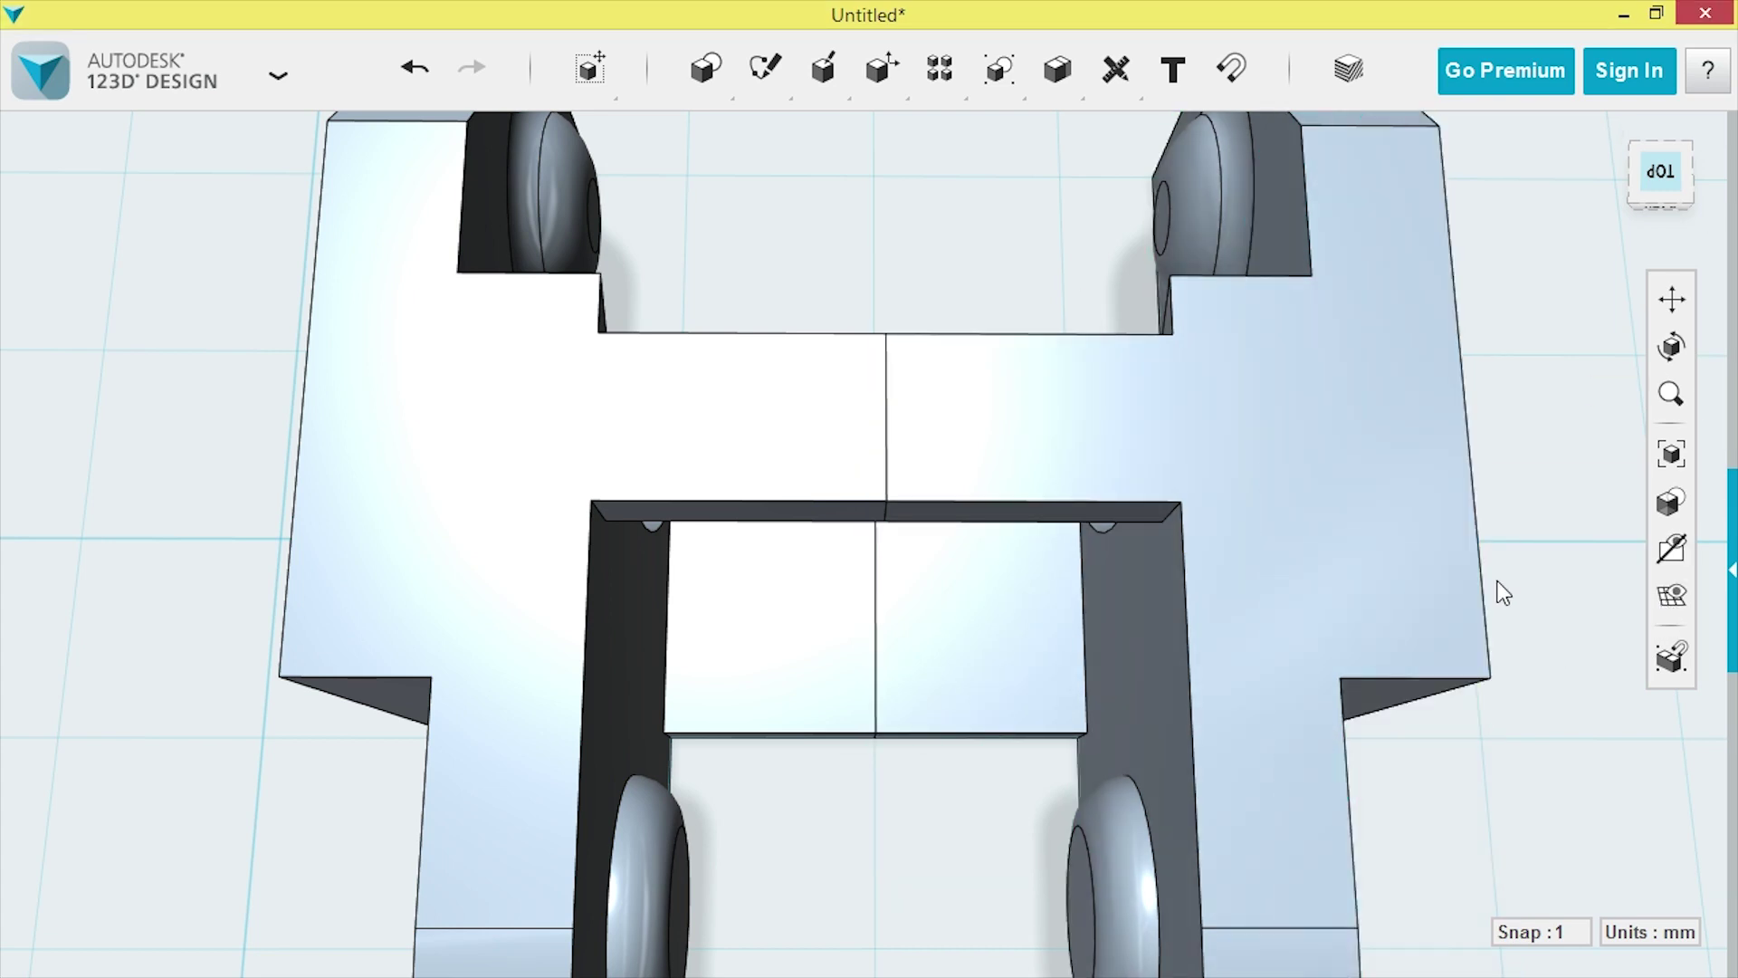
pyautogui.moveTo(1417, 764)
pyautogui.mouseDown(button='right')
pyautogui.moveTo(1387, 597)
pyautogui.moveTo(1409, 574)
pyautogui.mouseUp(button='right')
pyautogui.moveTo(1009, 823); pyautogui.dragTo(822, 785, button='right')
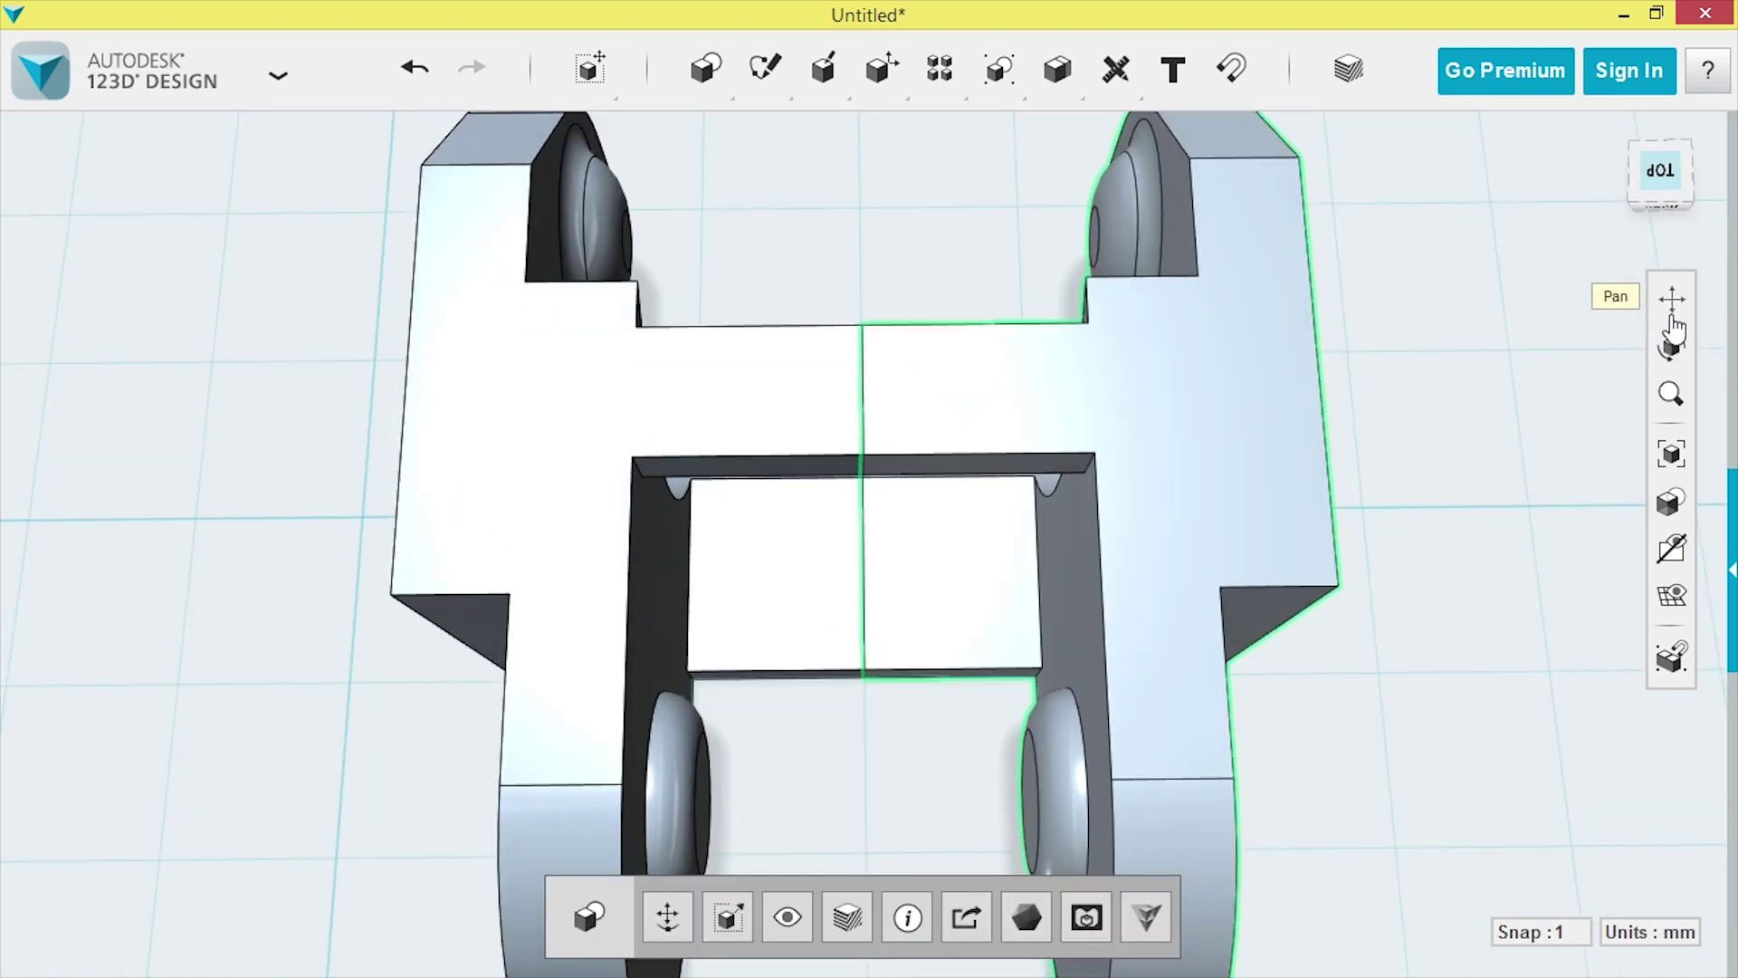
pyautogui.moveTo(1115, 69)
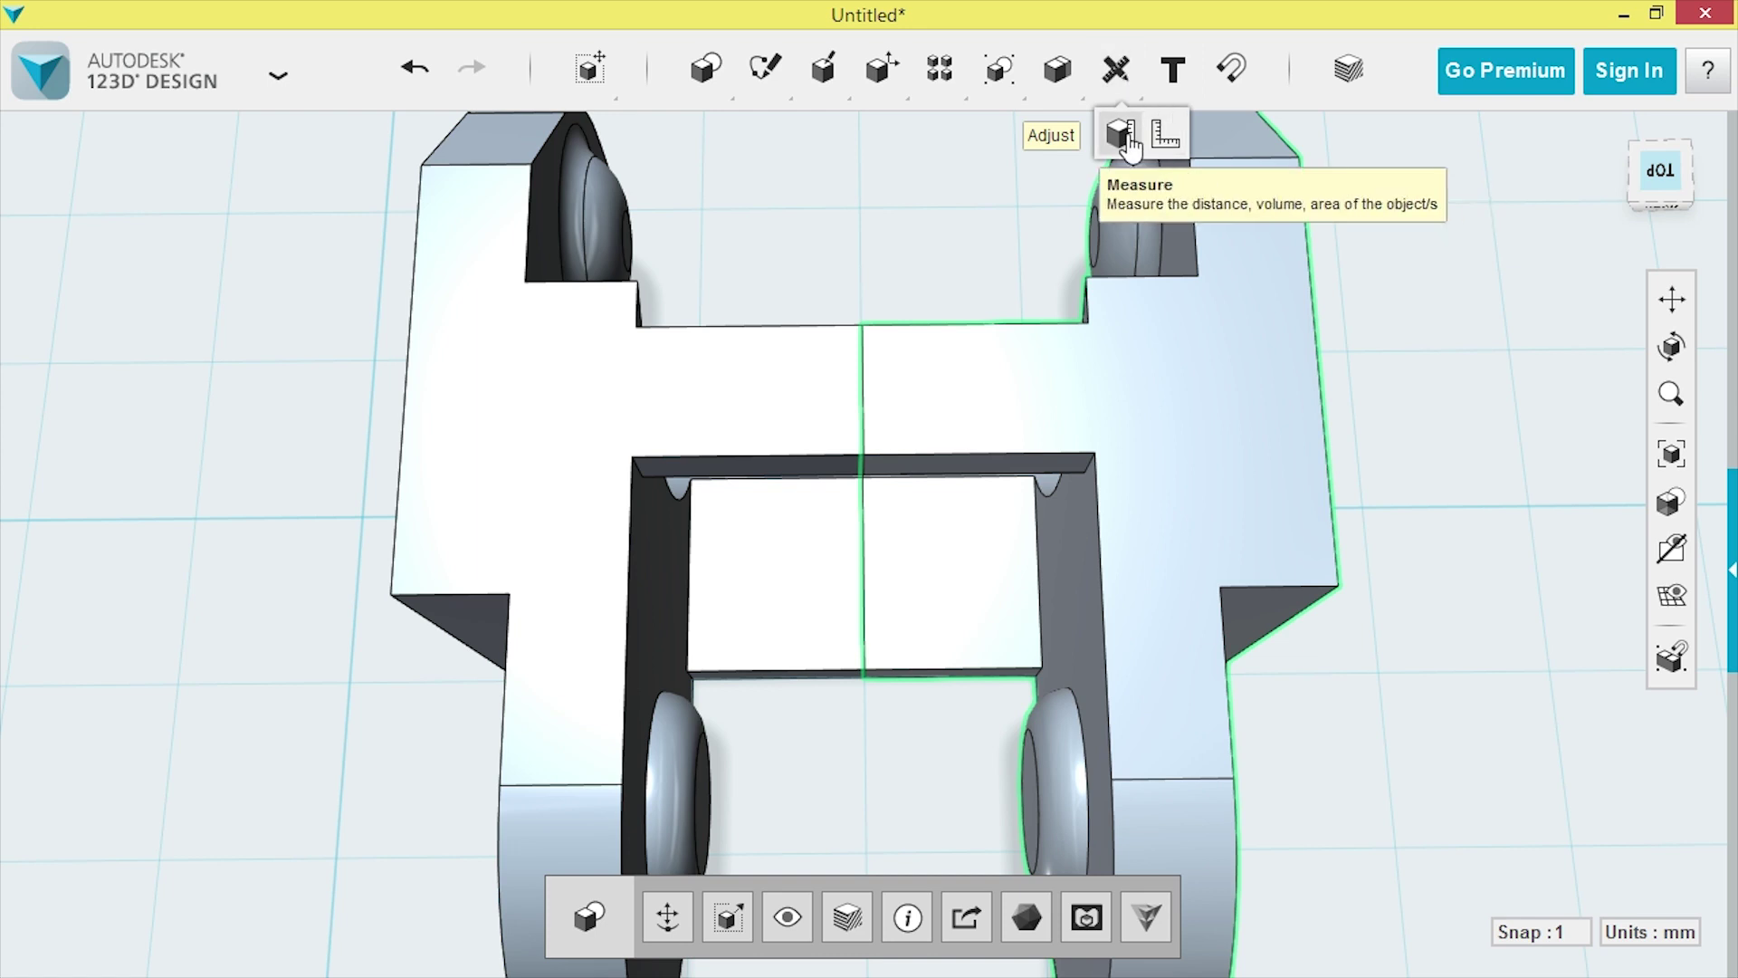
pyautogui.click(1122, 133)
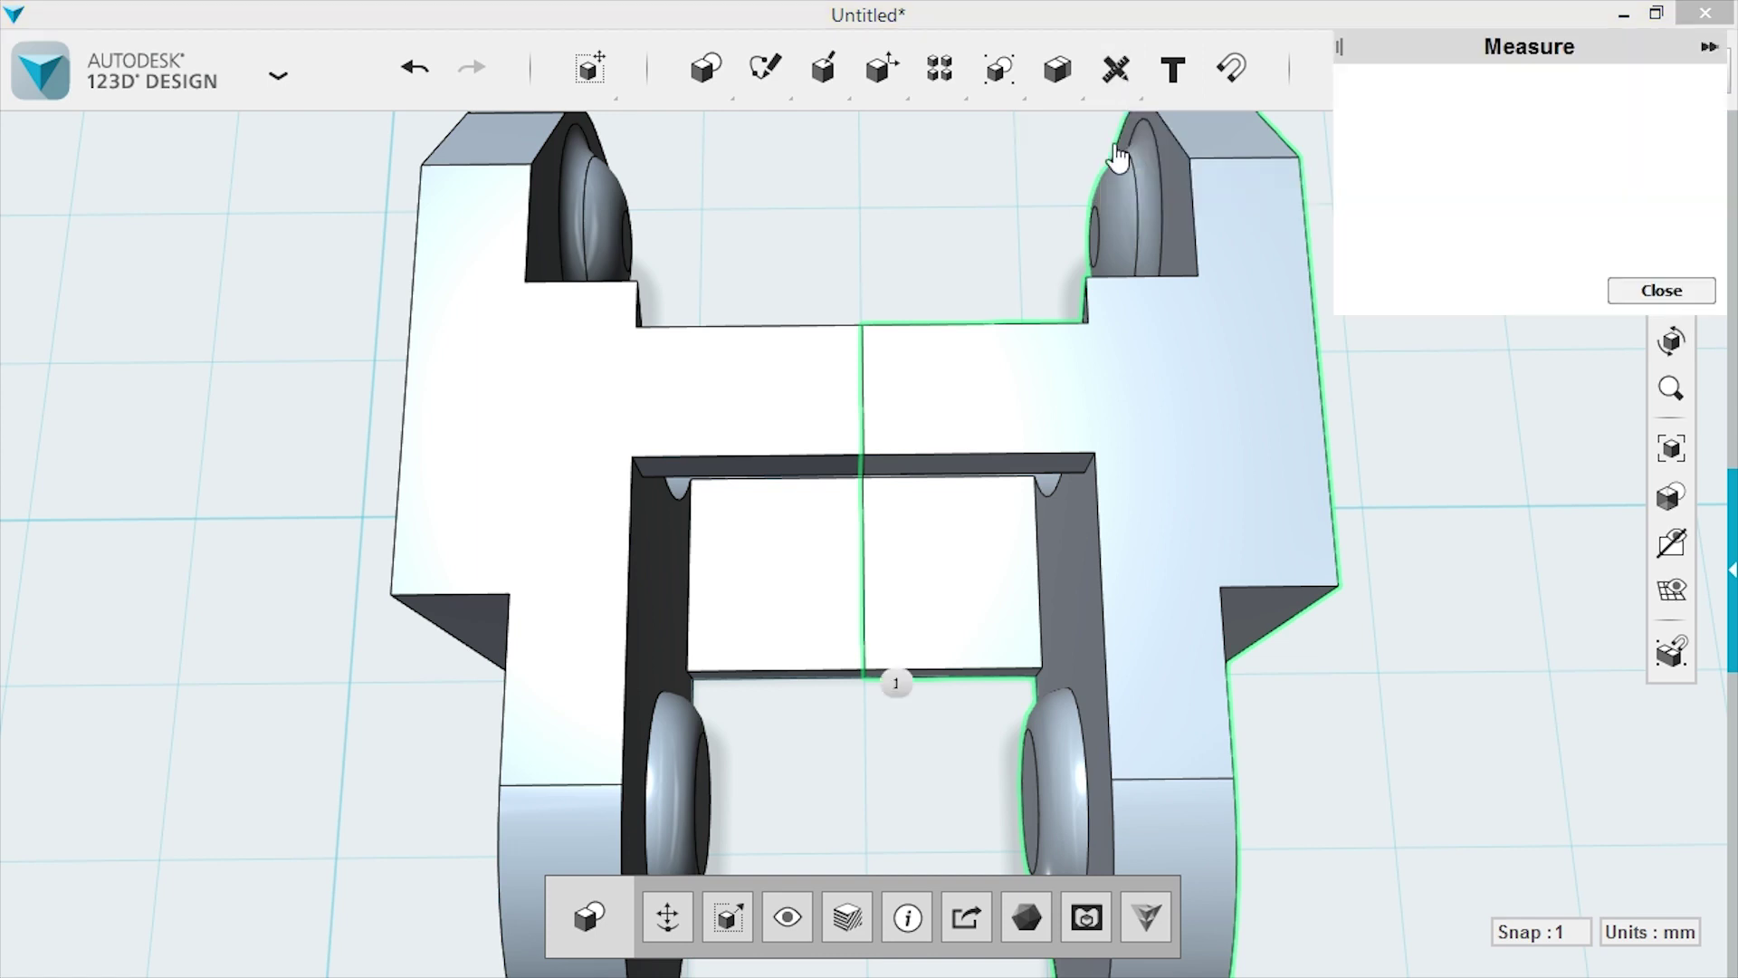
pyautogui.click(633, 456)
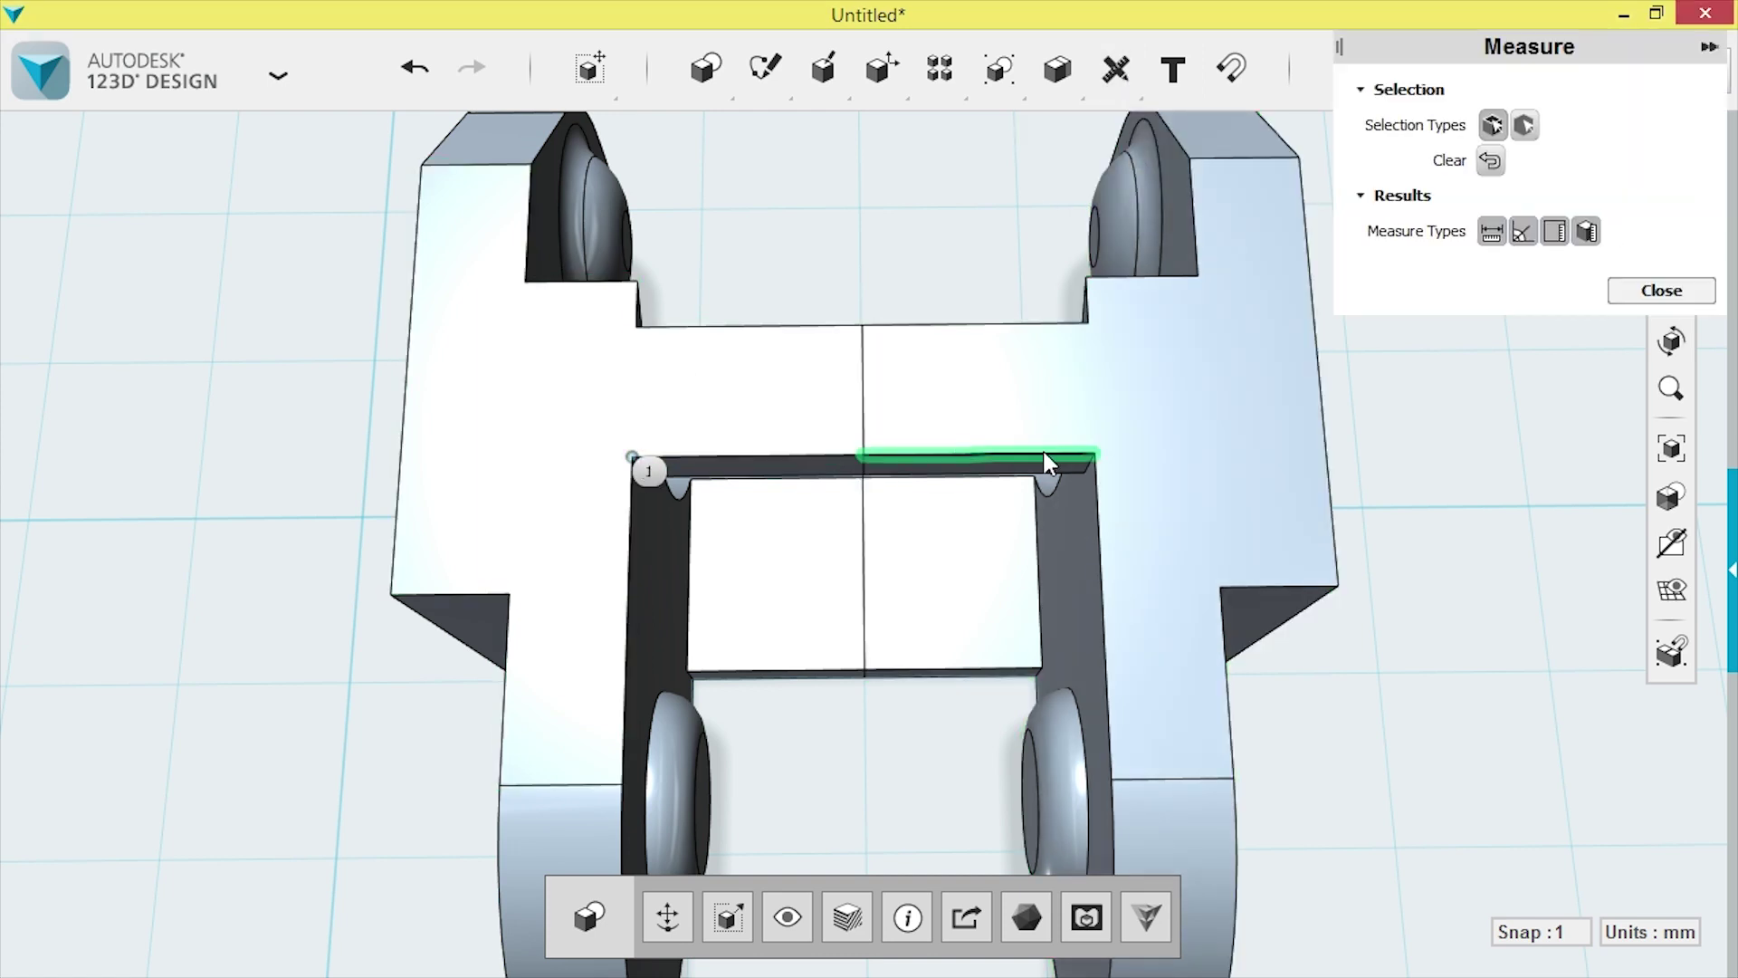
pyautogui.click(1096, 456)
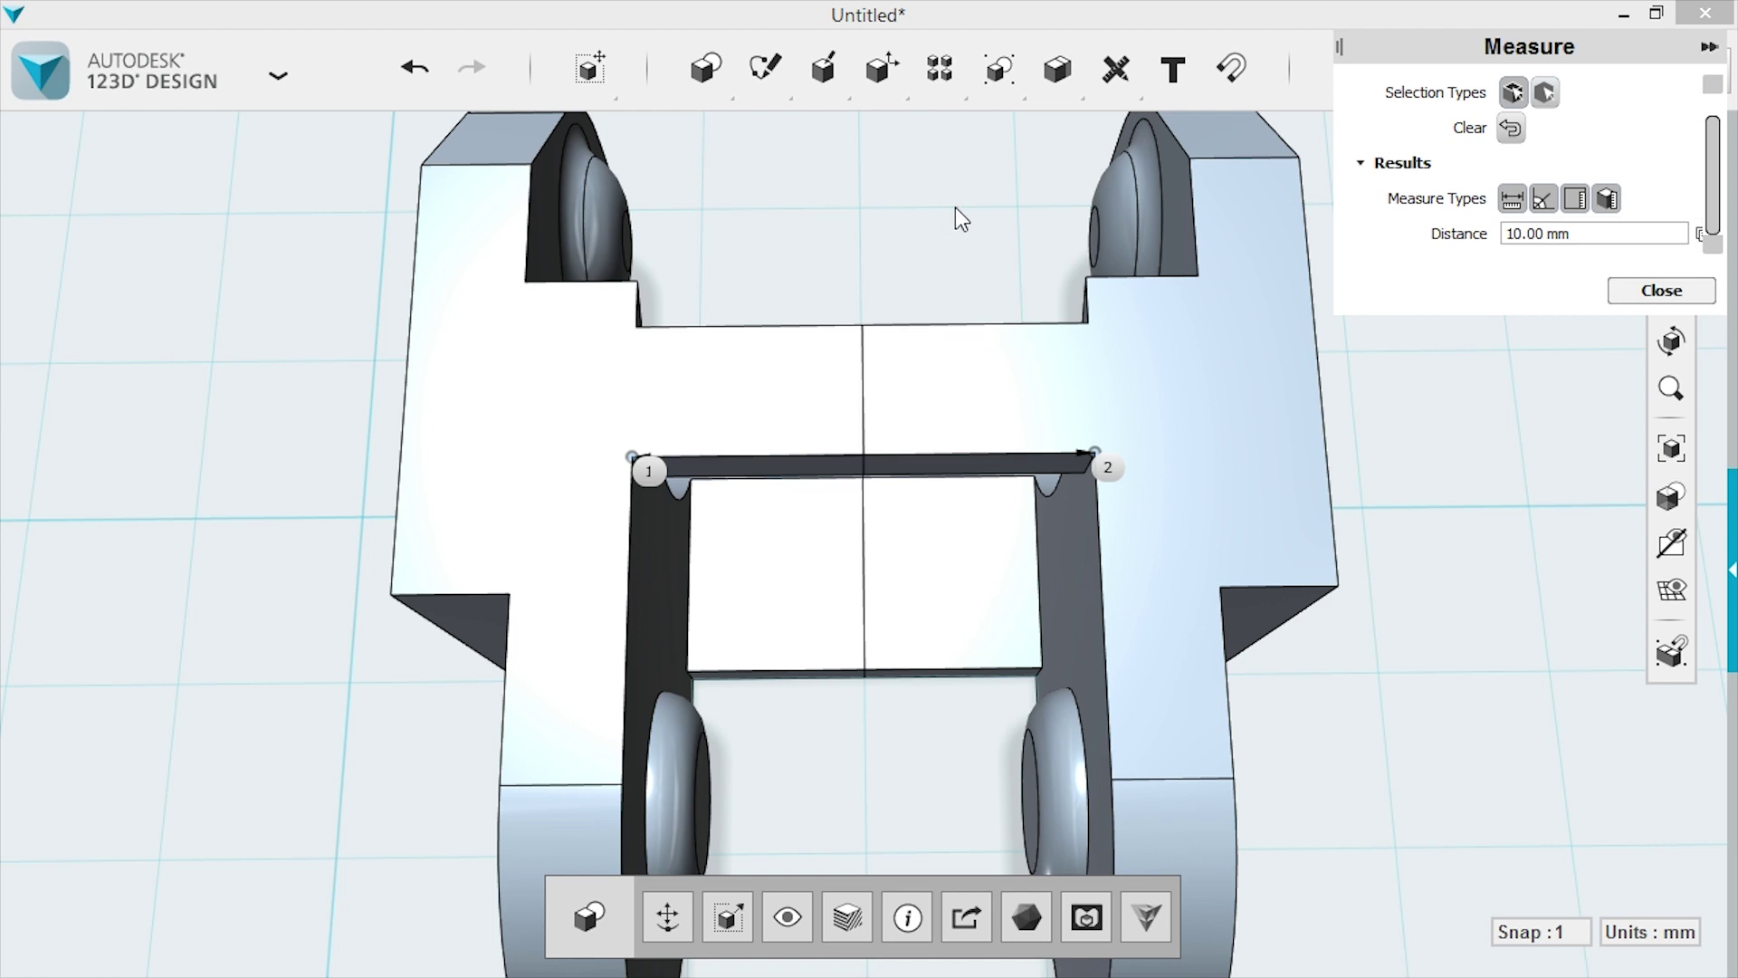
pyautogui.click(1684, 291)
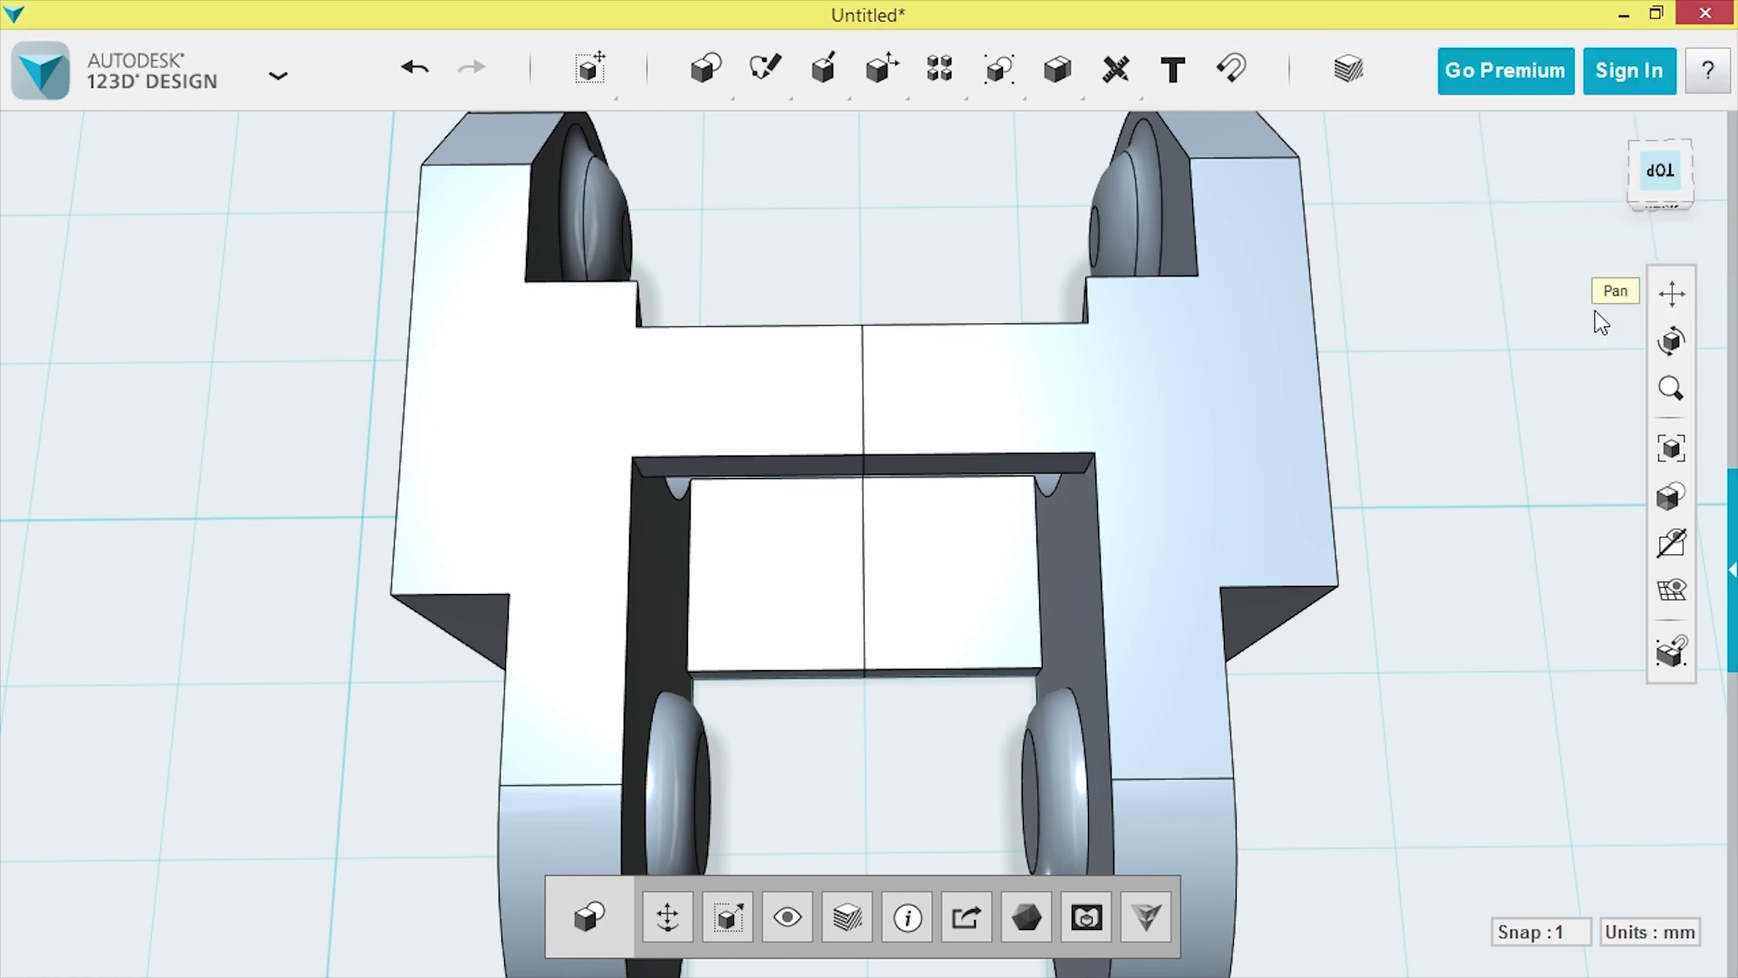
pyautogui.click(1017, 387)
# Move the right half of the link 10 mm away from the left half.
pyautogui.click(986, 266)
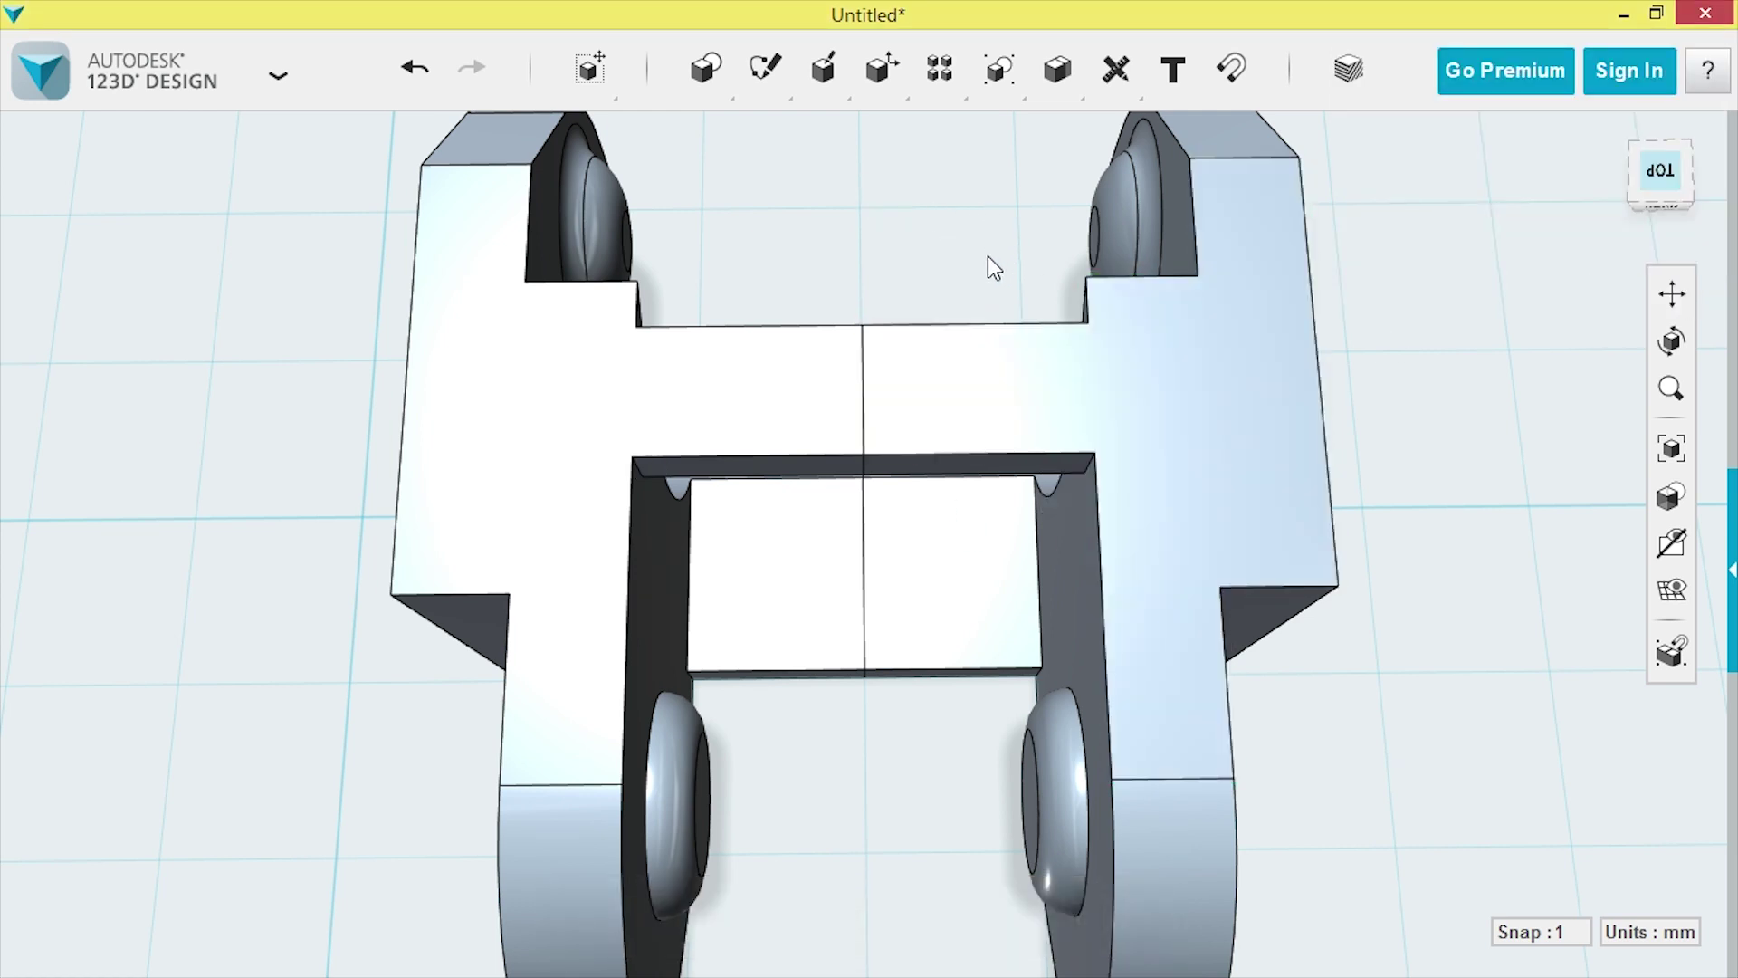
pyautogui.click(960, 578)
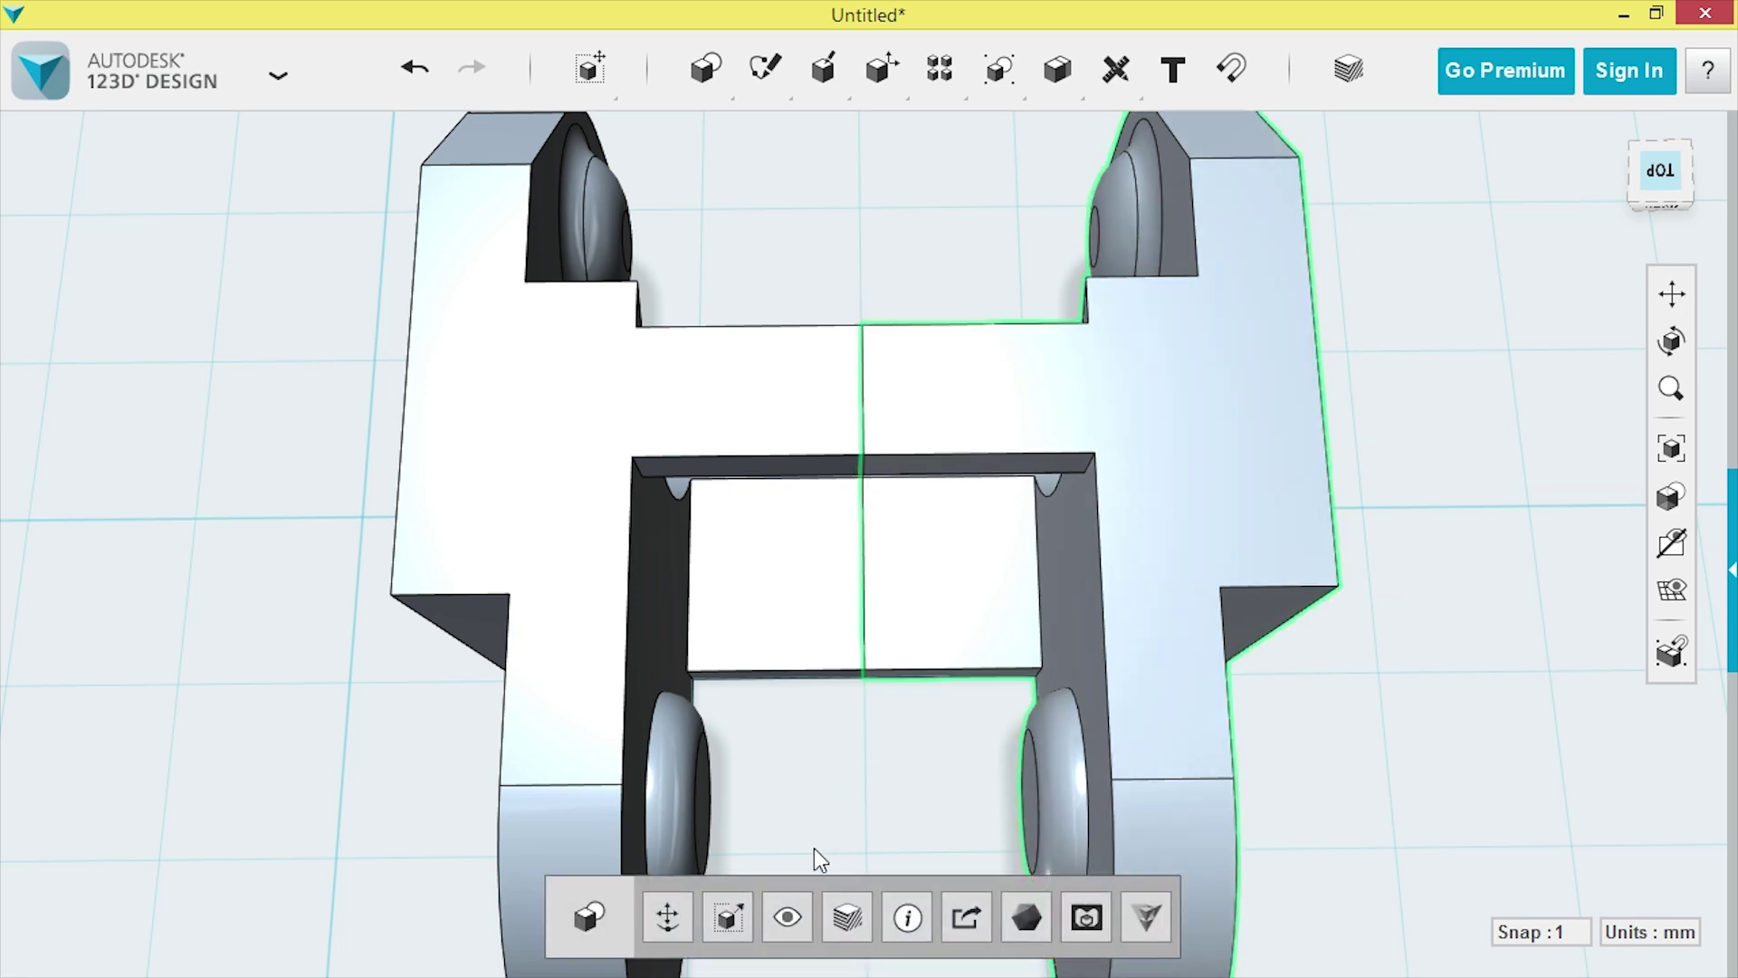
pyautogui.click(667, 922)
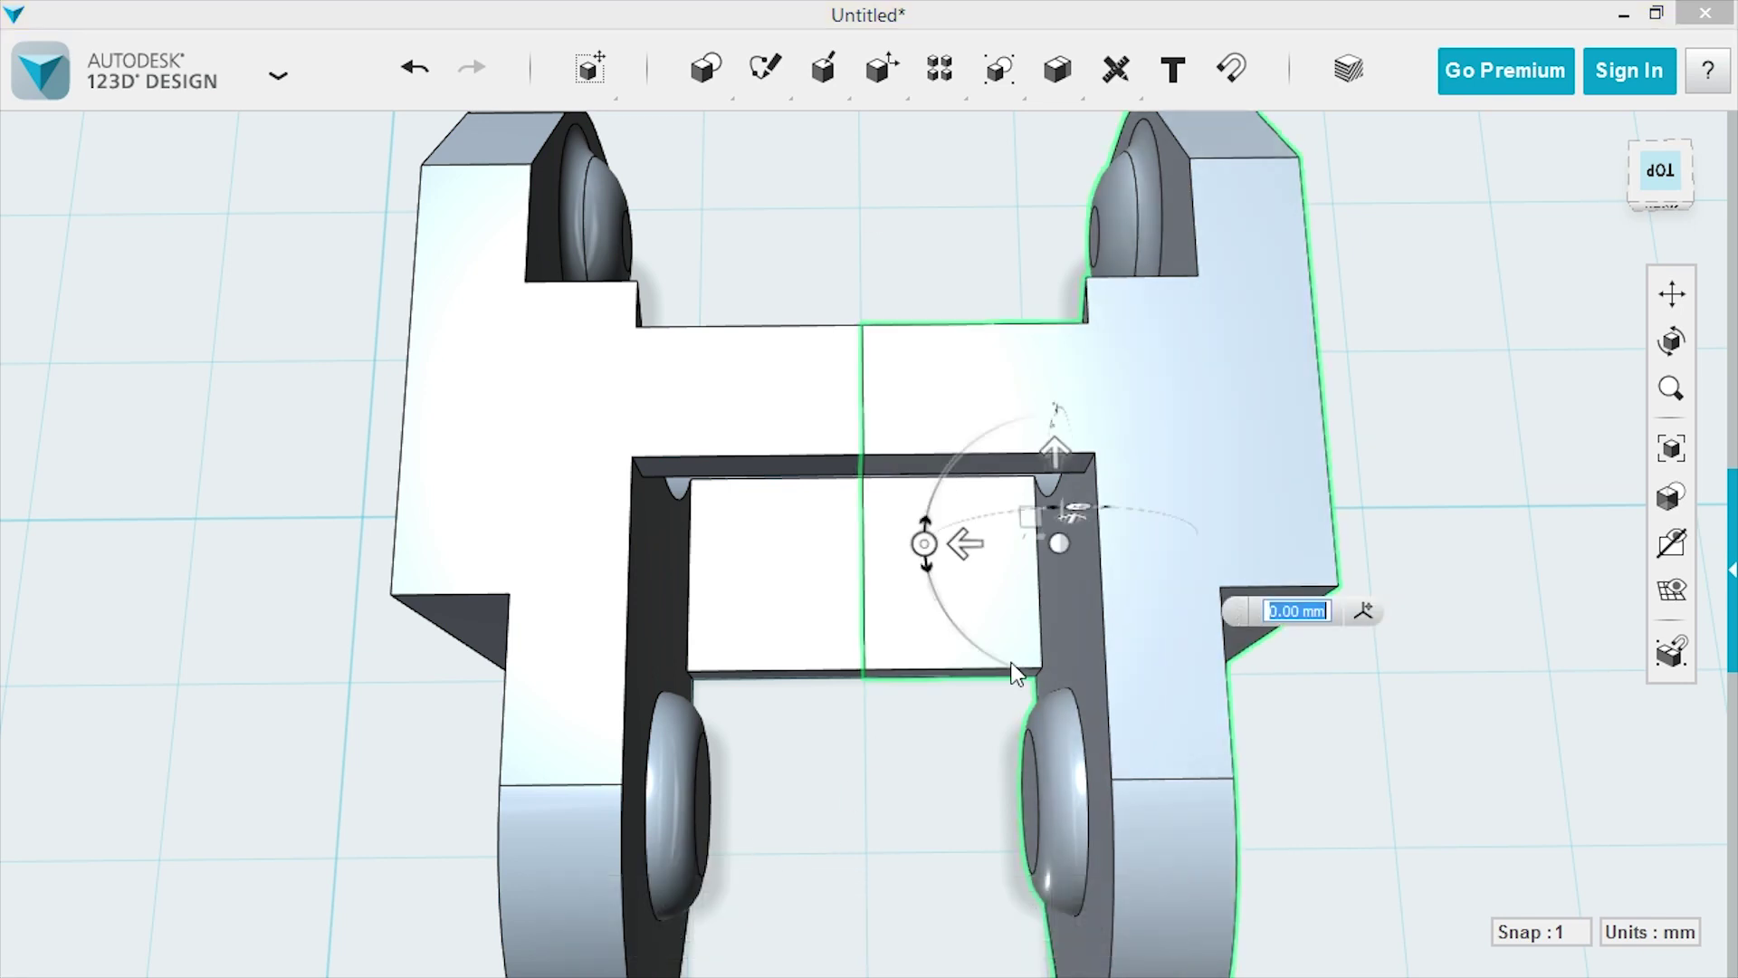
pyautogui.moveTo(967, 544); pyautogui.dragTo(1363, 522)
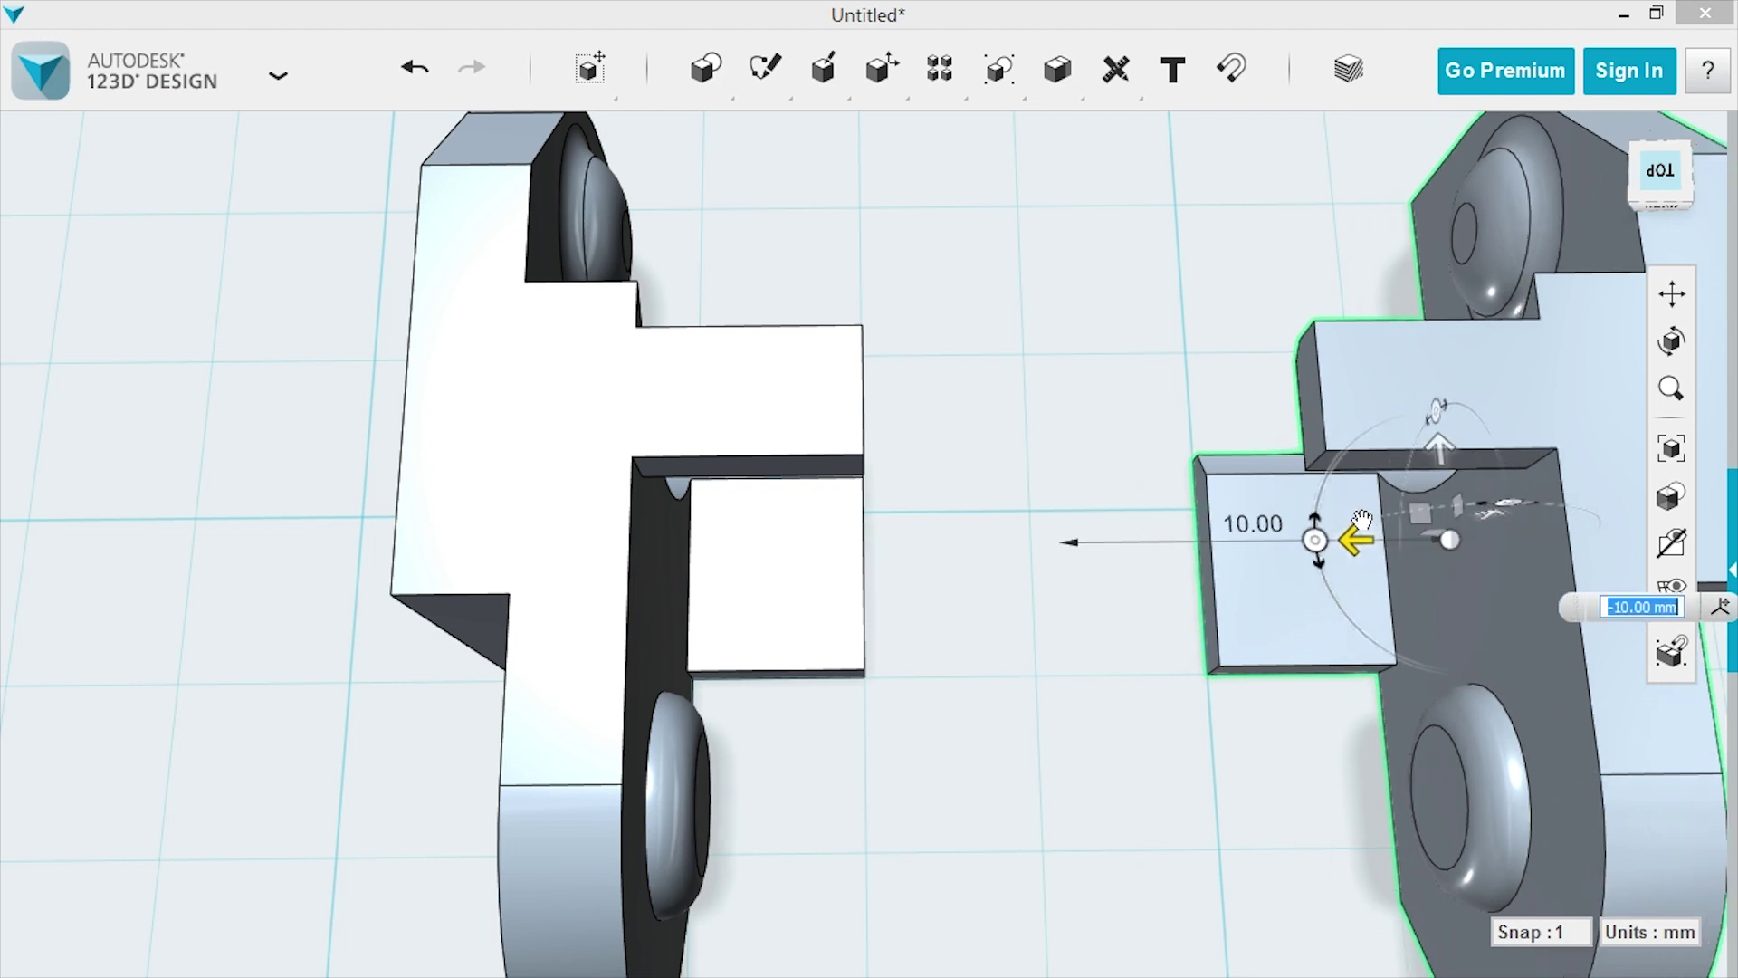
pyautogui.press('Return')
pyautogui.moveTo(1096, 574)
pyautogui.mouseDown(button='right')
pyautogui.moveTo(1116, 443)
pyautogui.moveTo(1014, 435)
pyautogui.moveTo(1133, 504)
pyautogui.moveTo(870, 480)
pyautogui.mouseUp(button='right')
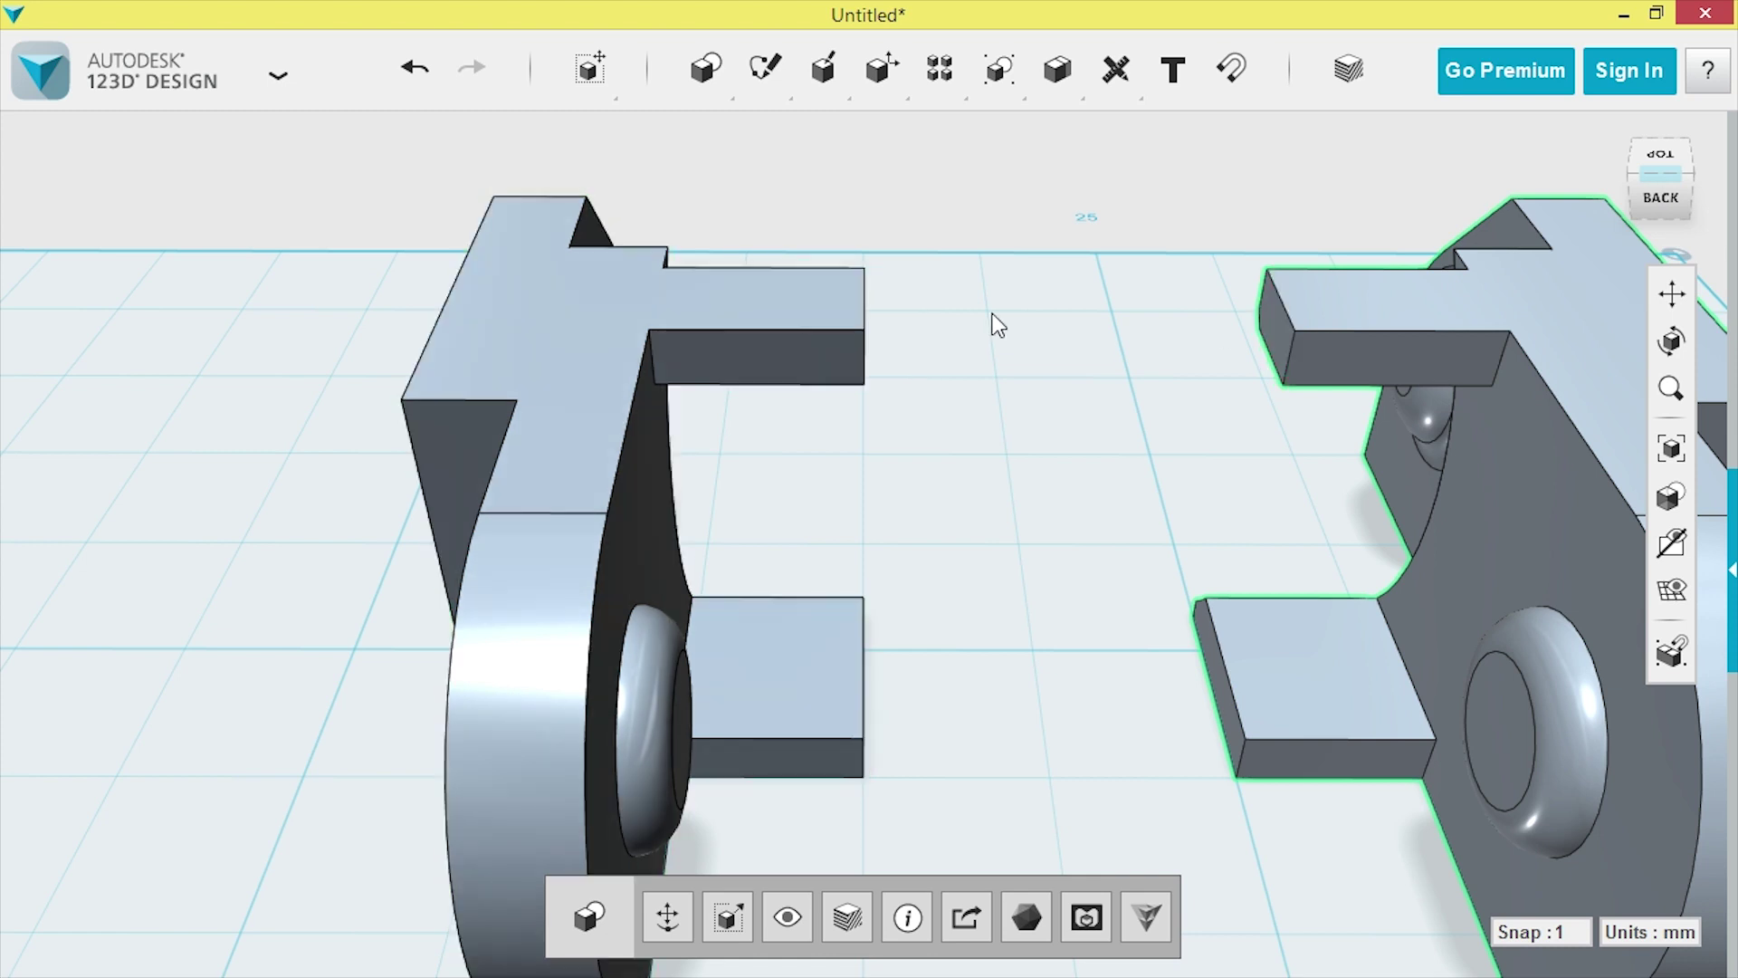
pyautogui.moveTo(1061, 683)
pyautogui.mouseDown(button='right')
pyautogui.moveTo(932, 703)
pyautogui.moveTo(978, 726)
pyautogui.moveTo(932, 706)
pyautogui.moveTo(936, 721)
pyautogui.moveTo(932, 699)
pyautogui.mouseUp(button='right')
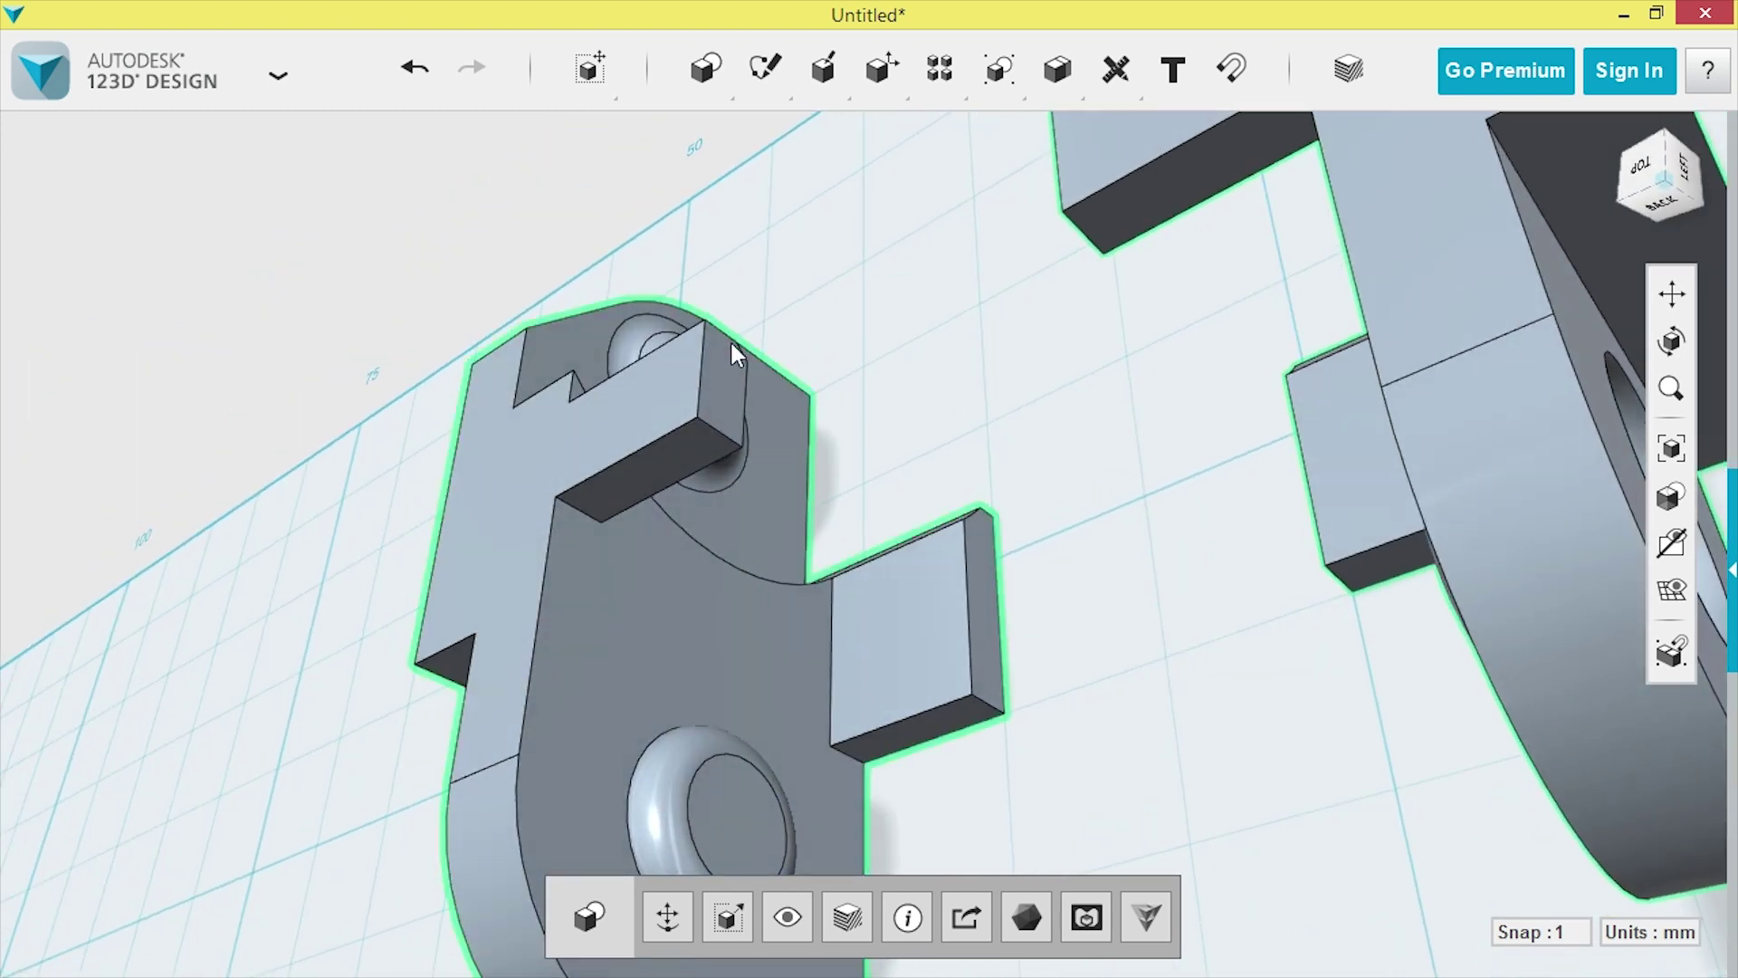
# Press-pull the upper and lower arm end faces of the left half out 10.50 mm.
pyautogui.click(718, 402)
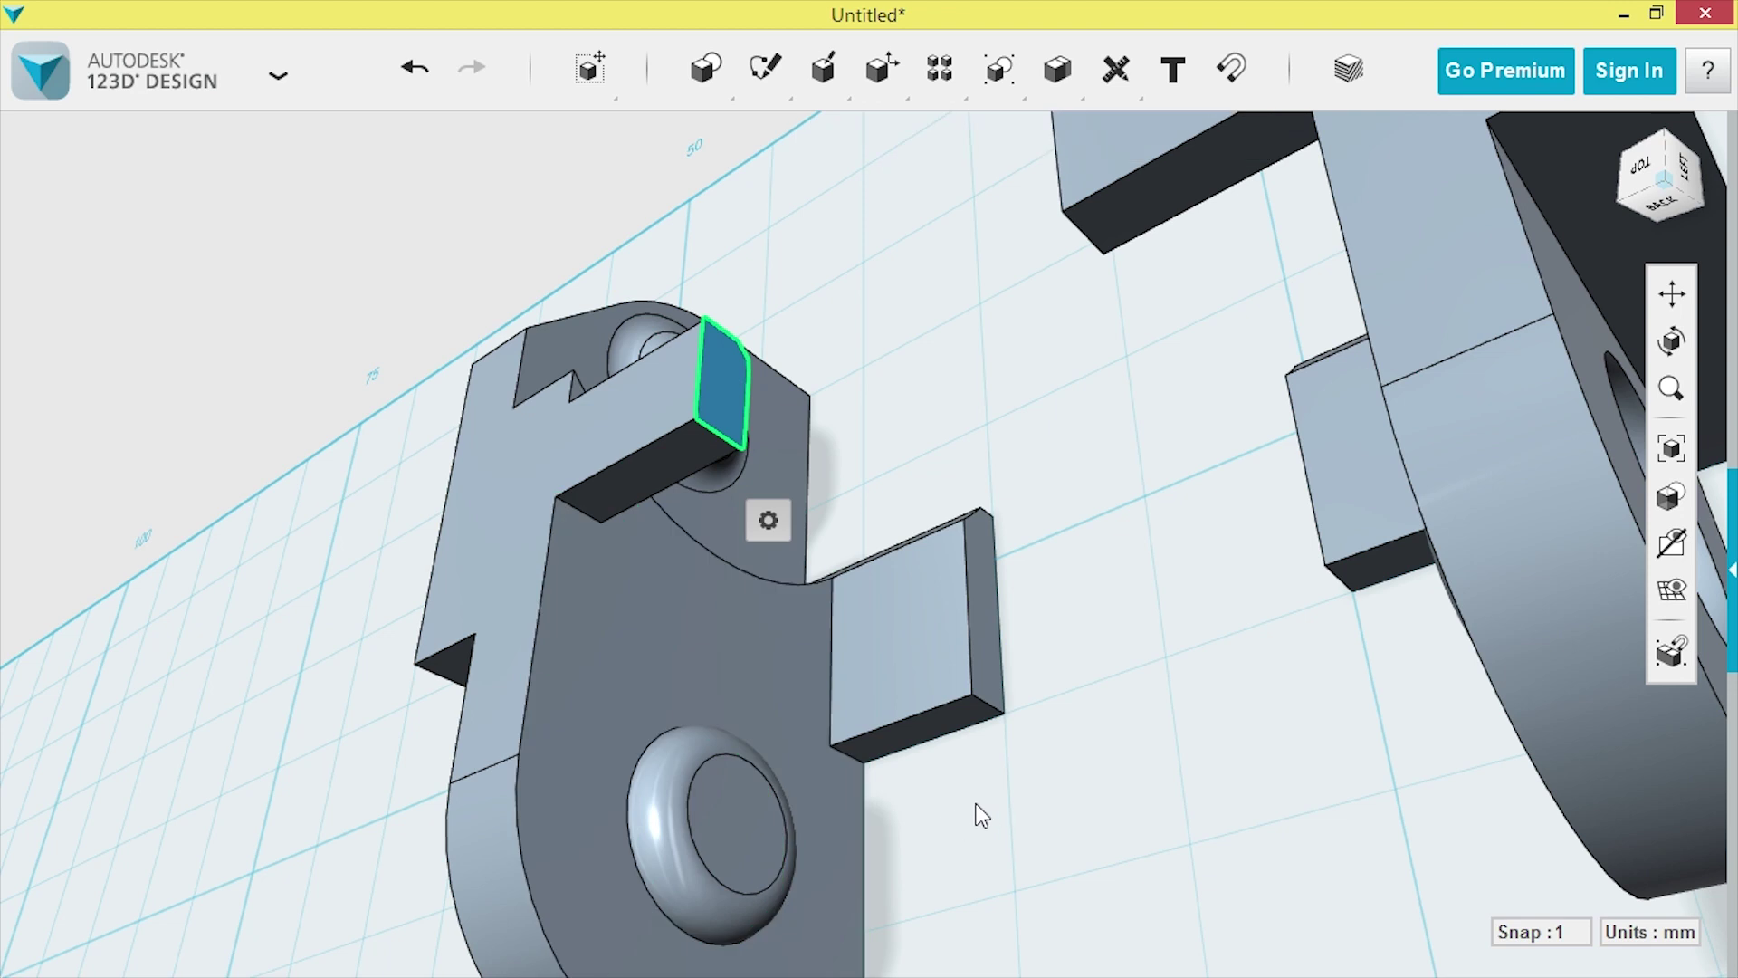
pyautogui.keyDown('shift'); pyautogui.click(982, 625); pyautogui.keyUp('shift')
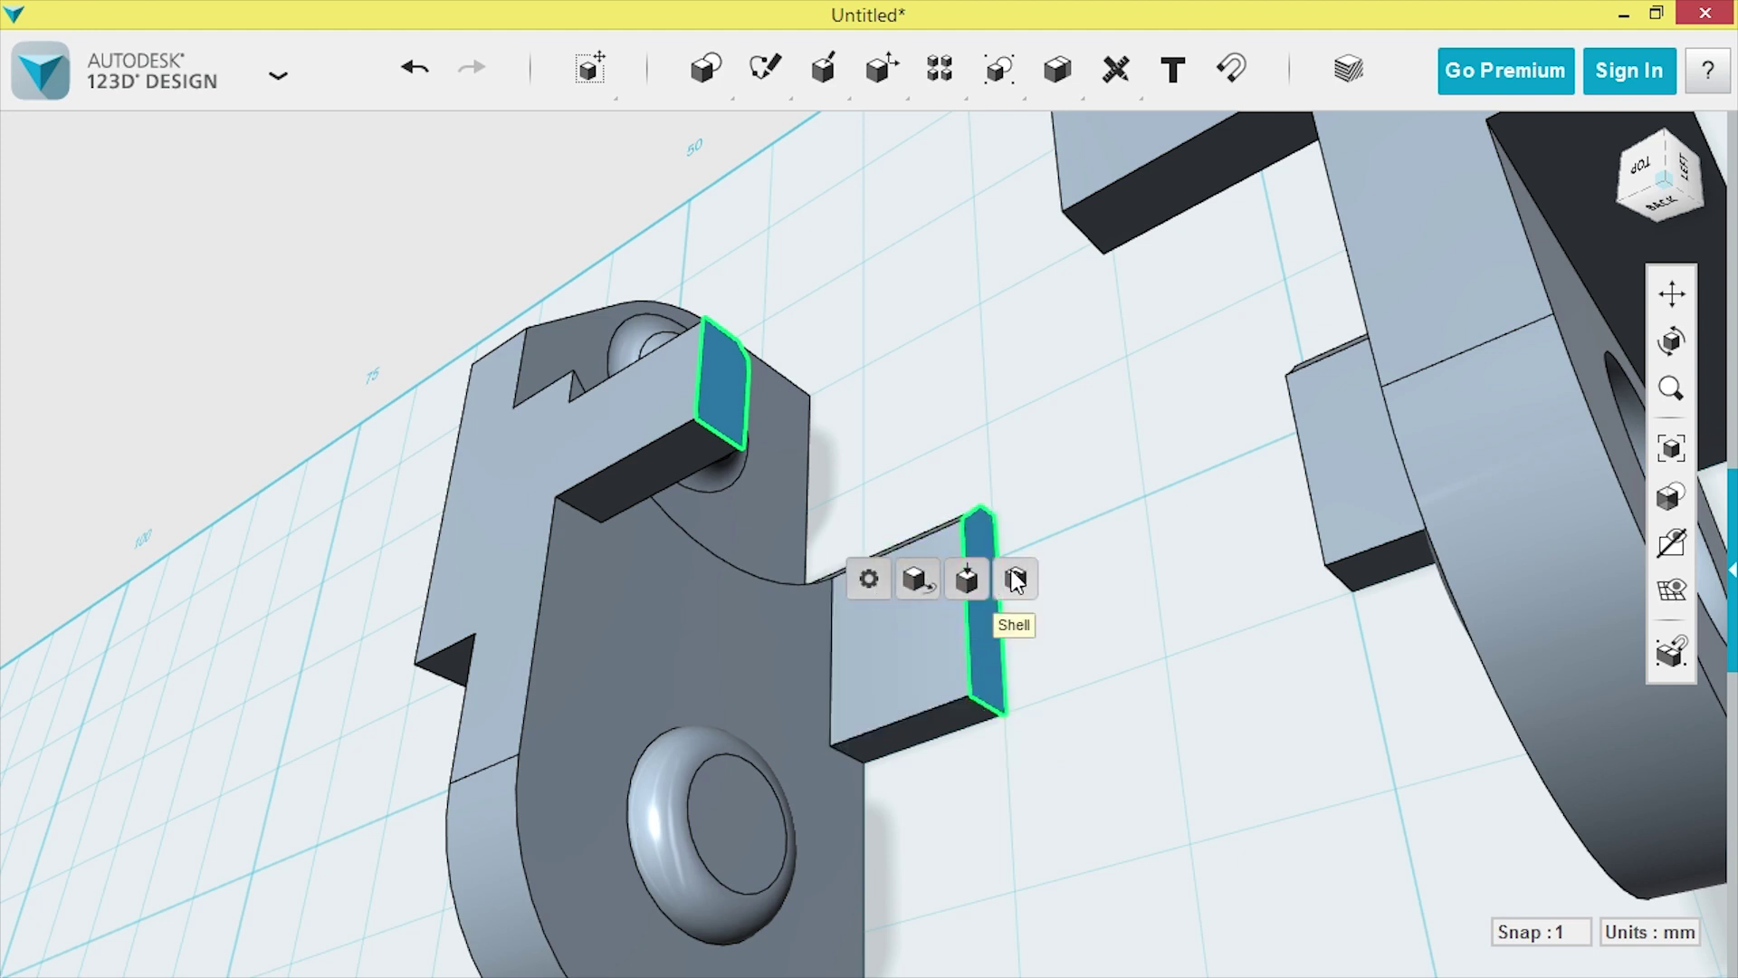
pyautogui.moveTo(880, 68)
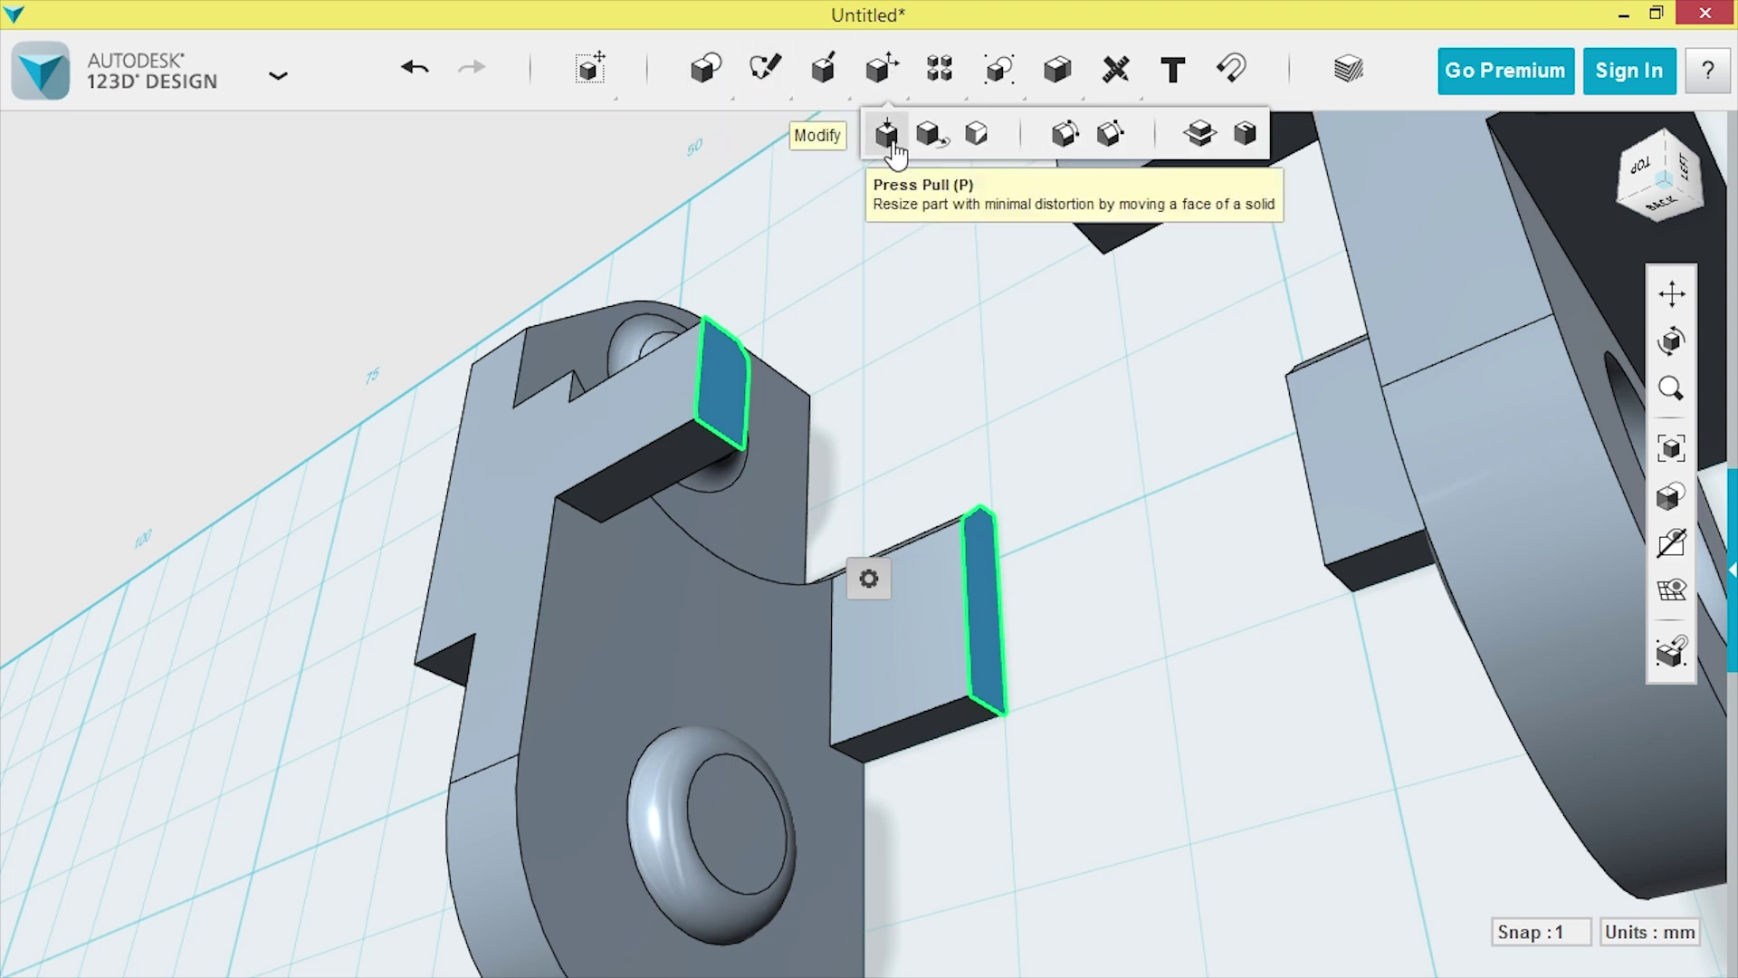
pyautogui.click(891, 143)
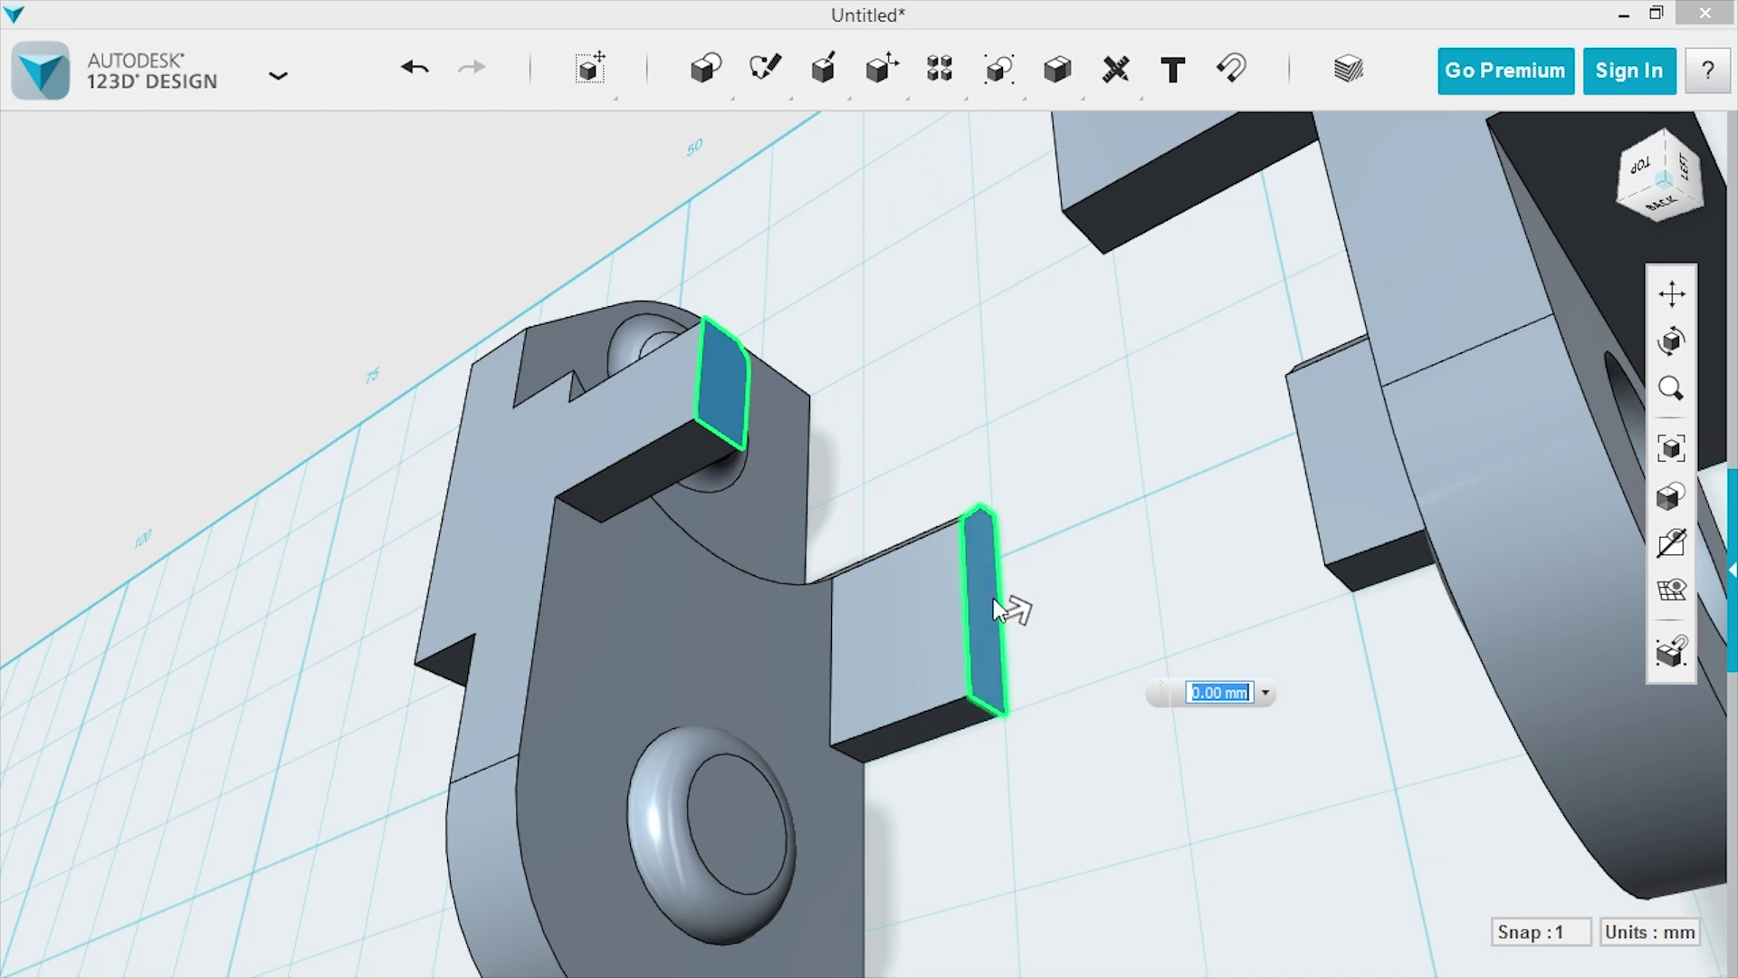
pyautogui.moveTo(1016, 606)
pyautogui.mouseDown()
pyautogui.moveTo(1125, 608)
pyautogui.moveTo(1407, 527)
pyautogui.mouseUp()
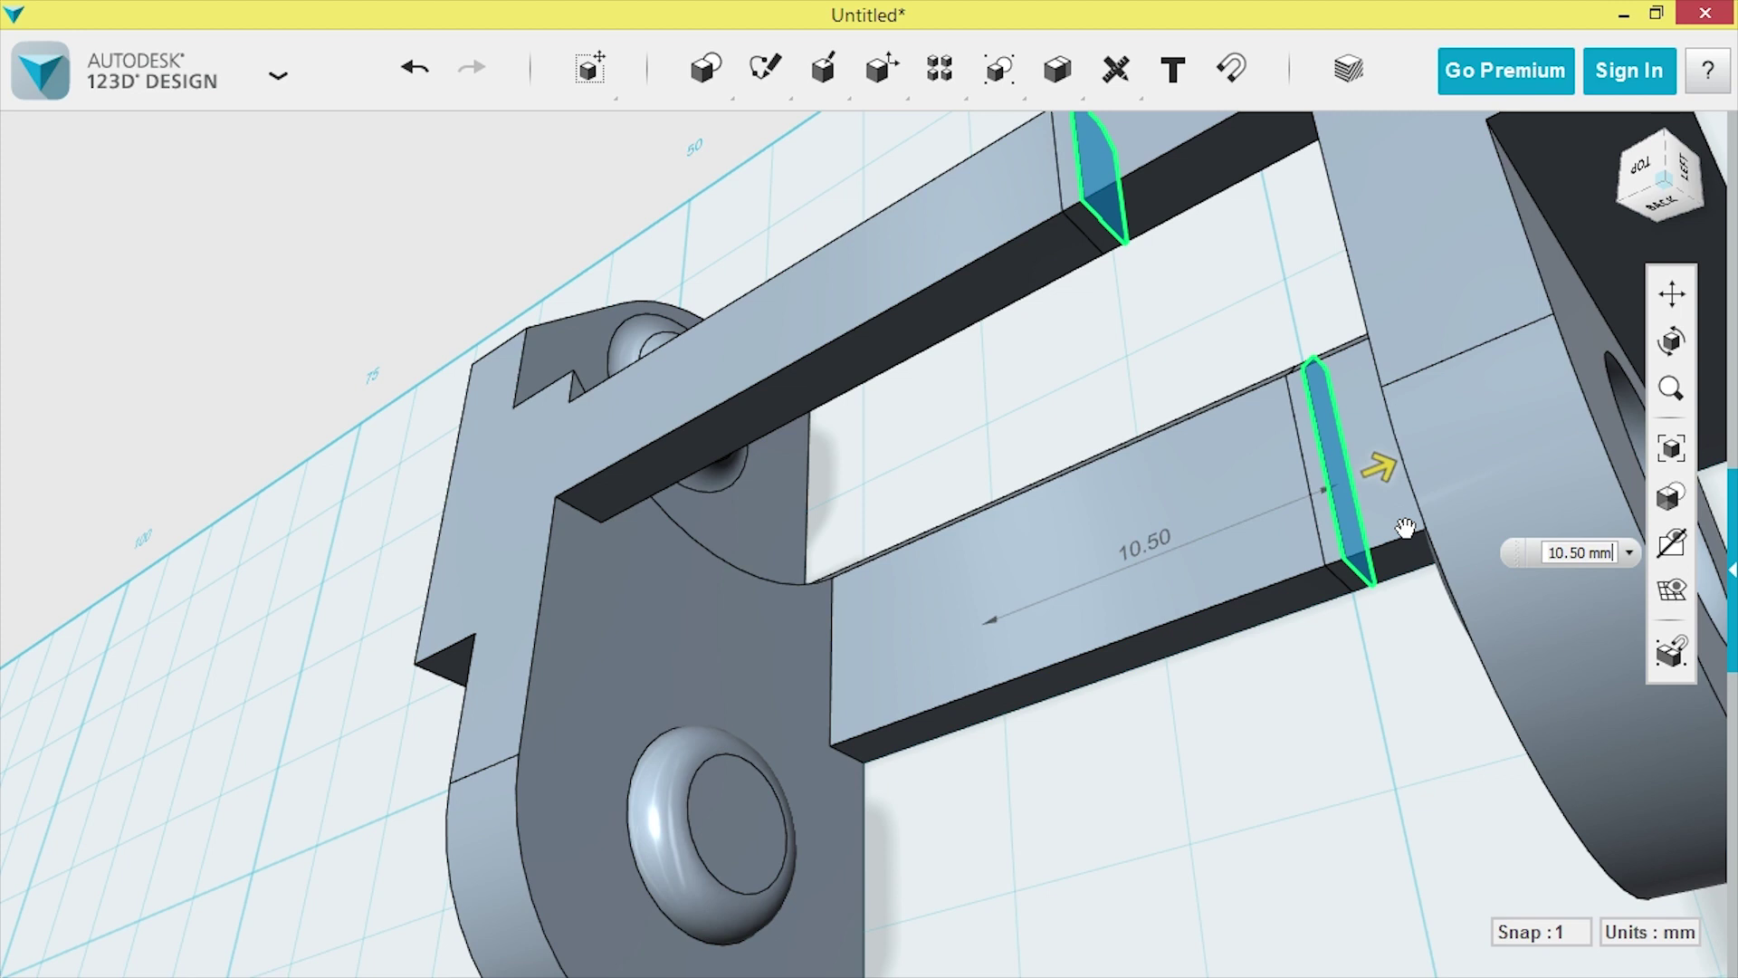
pyautogui.moveTo(1407, 529); pyautogui.dragTo(1408, 529)
pyautogui.scroll(-2, 1030, 414)
pyautogui.scroll(-3, 1036, 400)
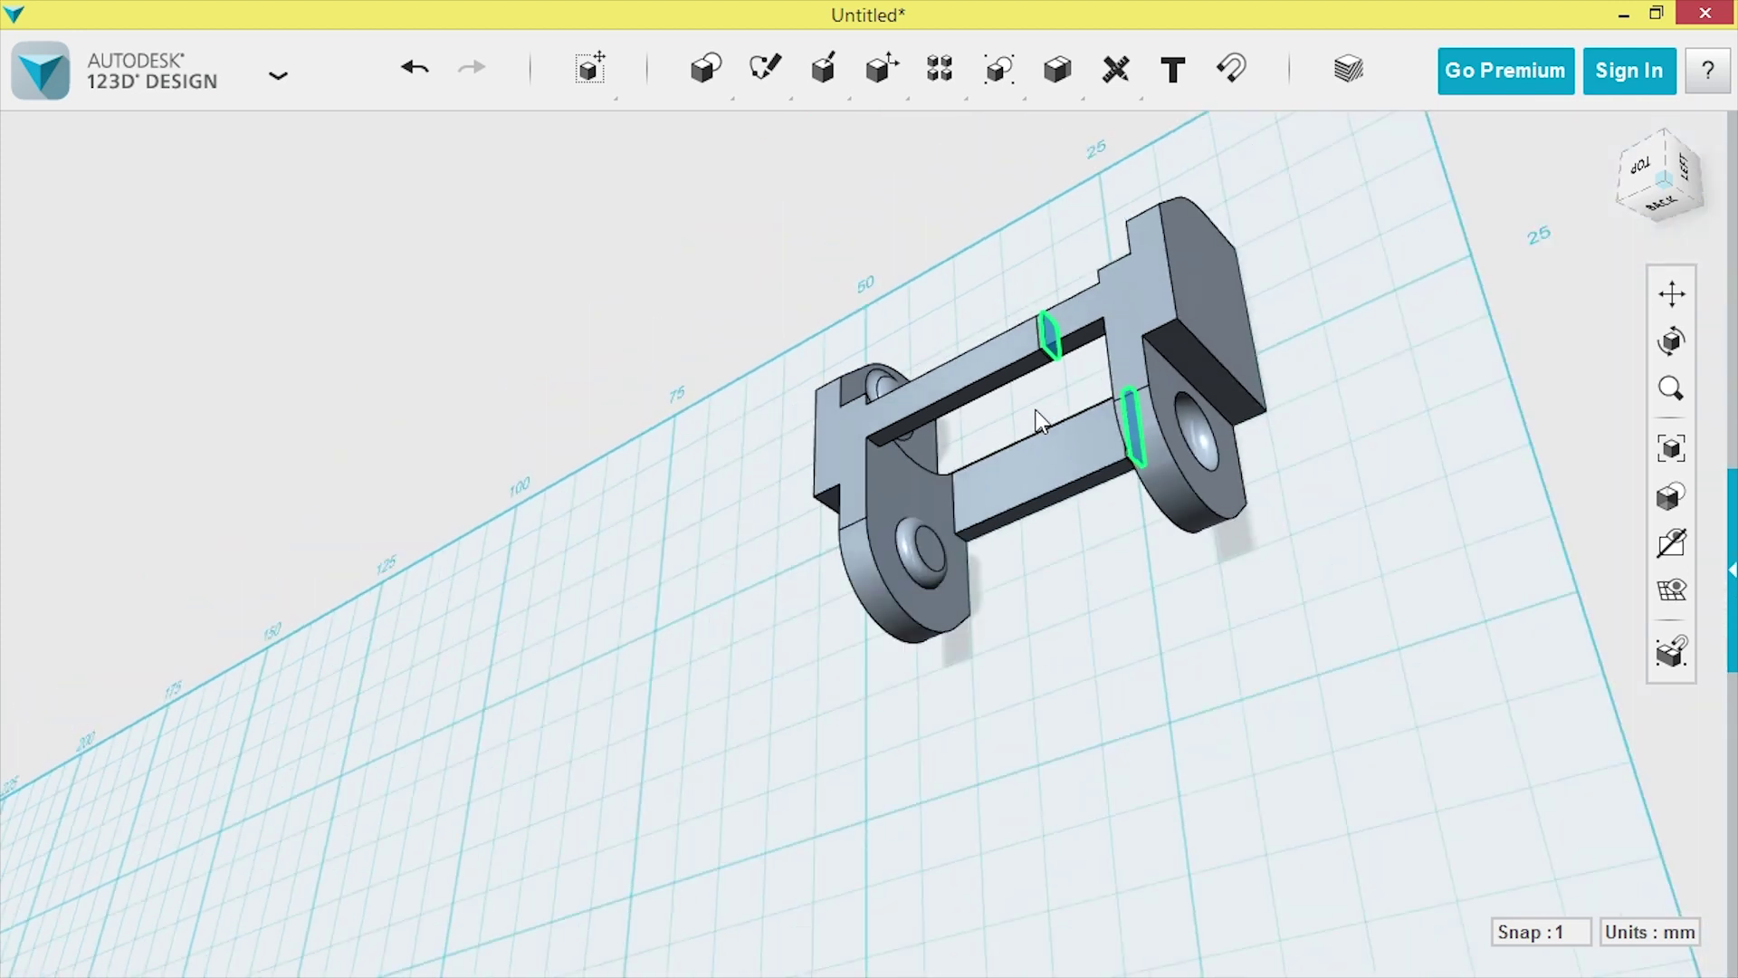
pyautogui.moveTo(1234, 403)
pyautogui.mouseDown(button='right')
pyautogui.moveTo(1285, 348)
pyautogui.moveTo(1273, 273)
pyautogui.moveTo(1290, 486)
pyautogui.moveTo(1270, 560)
pyautogui.moveTo(1278, 339)
pyautogui.mouseUp(button='right')
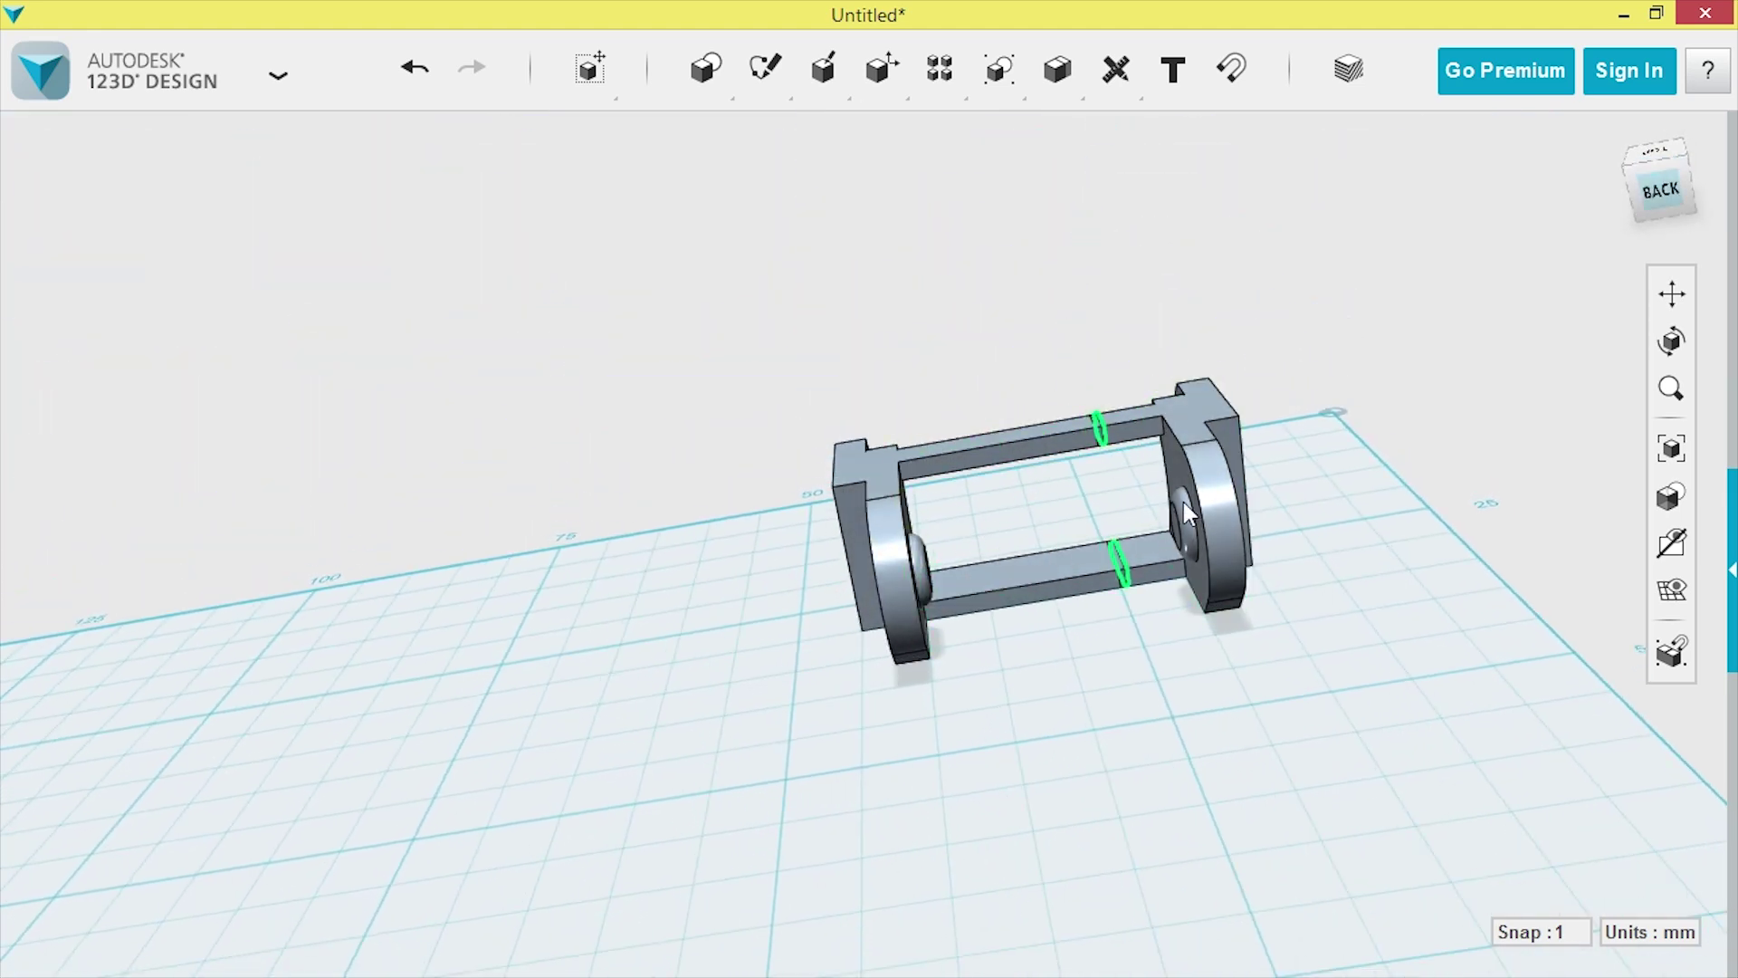
pyautogui.moveTo(1085, 617)
pyautogui.mouseDown(button='right')
pyautogui.moveTo(1269, 620)
pyautogui.moveTo(748, 590)
pyautogui.moveTo(716, 746)
pyautogui.mouseUp(button='right')
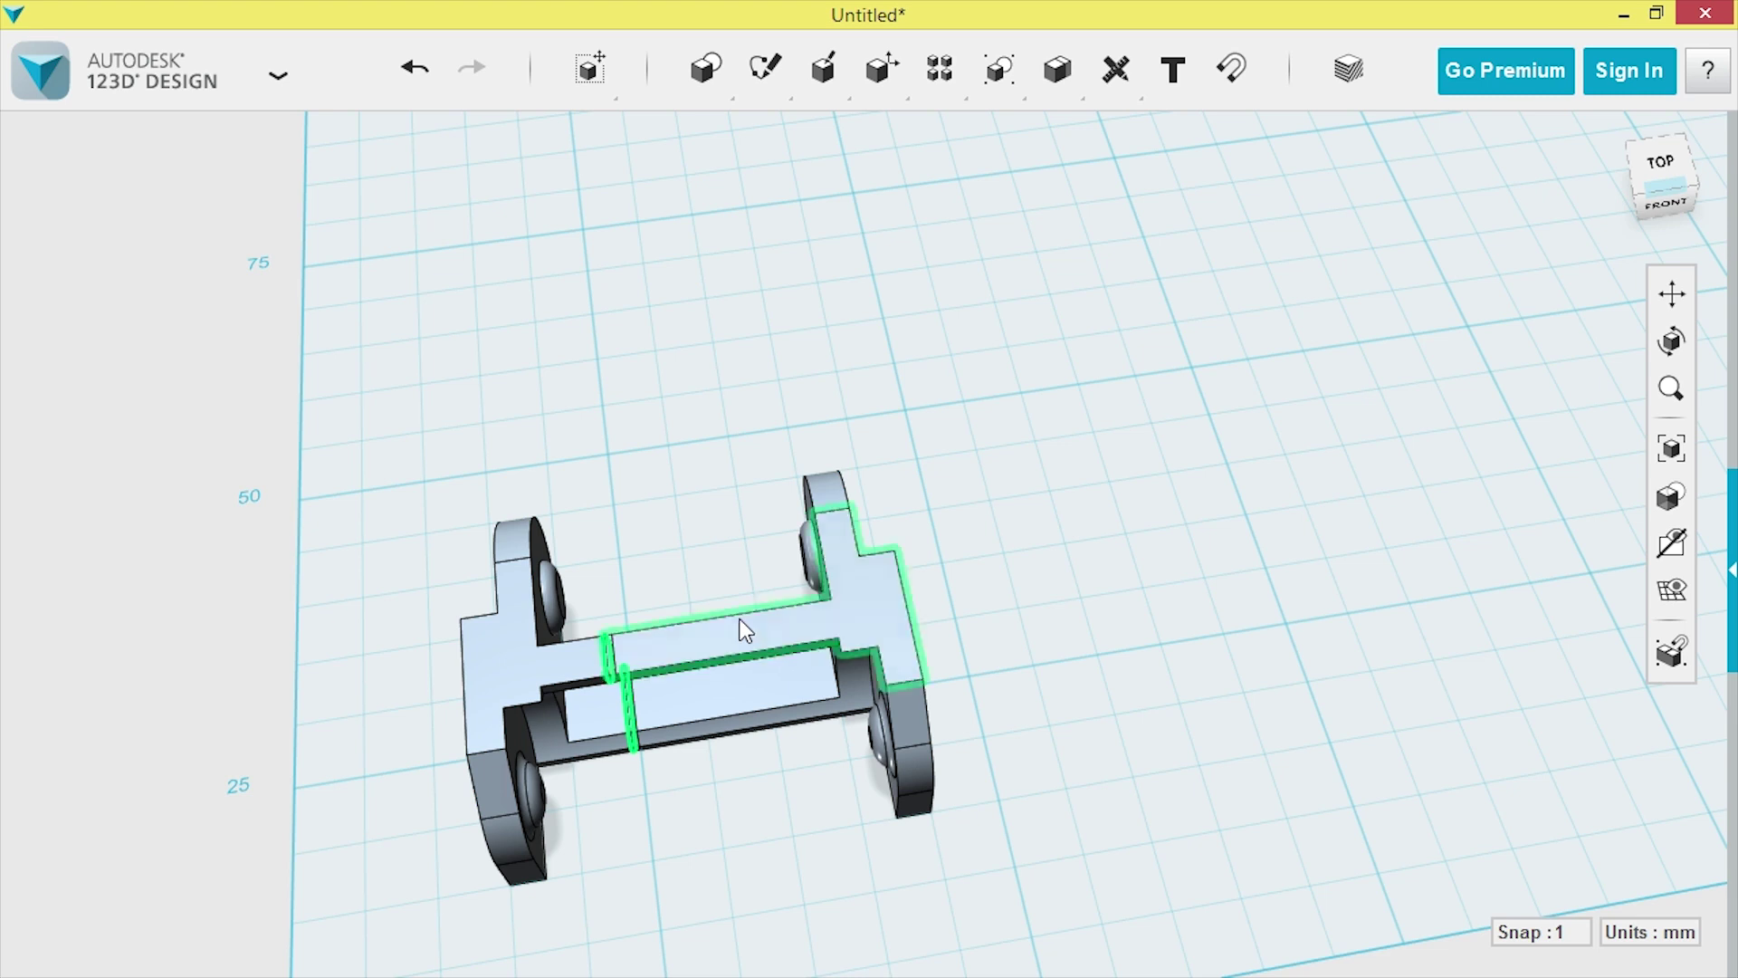
# Open the 123D Design menu holding the Save a Copy > To My Computer option.
pyautogui.click(151, 74)
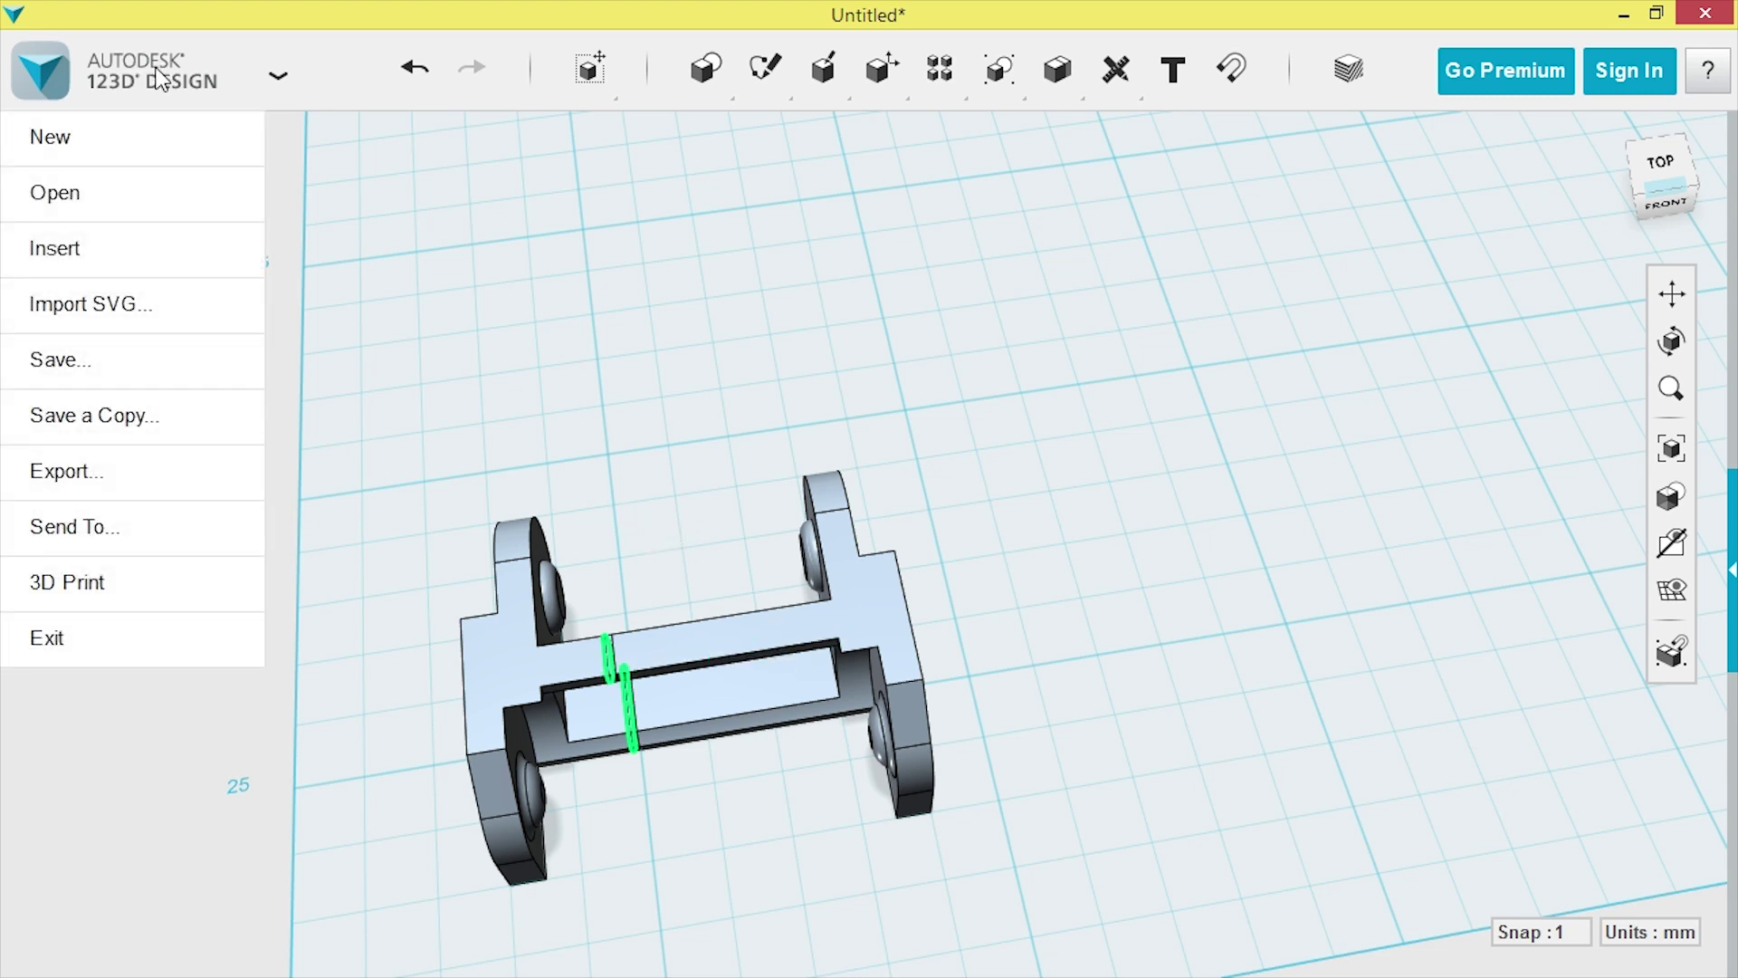